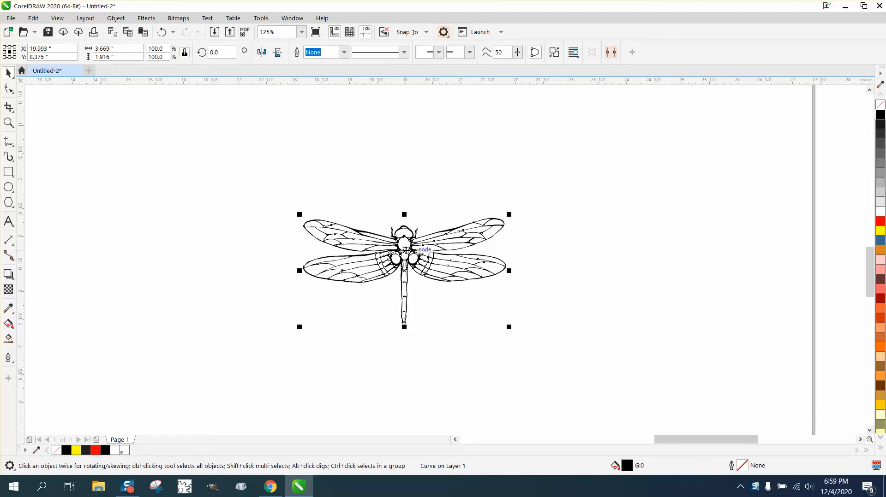
Centre the dragonfly on the page and draw a vertical line about 3.4 inches long, centred on the page through its body
{"action": "key", "text": "p"}
{"action": "scroll", "coordinate": [402, 255], "scroll_direction": "down", "scroll_amount": 3}
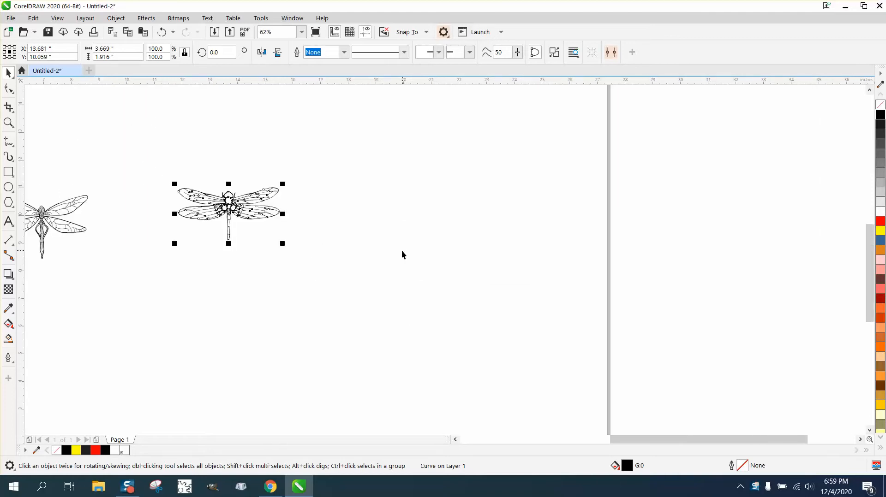
{"action": "left_click", "coordinate": [9, 122]}
{"action": "left_click_drag", "start_coordinate": [137, 150], "coordinate": [468, 313]}
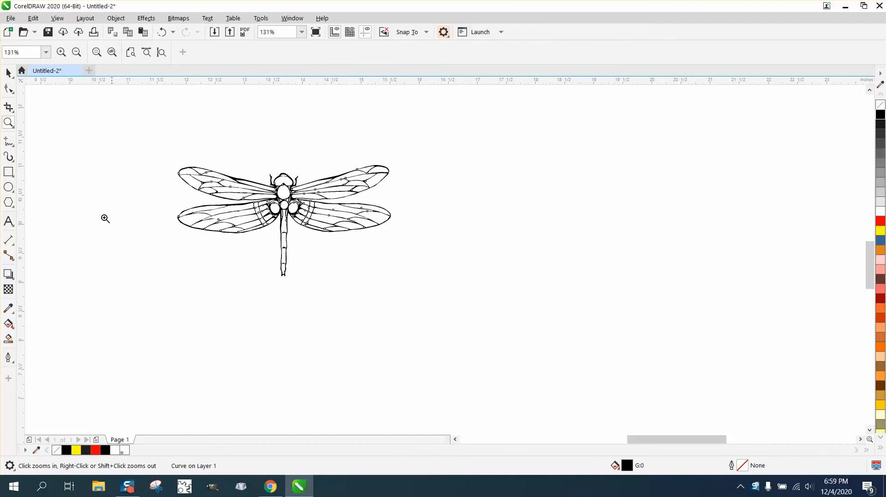
{"action": "left_click", "coordinate": [15, 147]}
{"action": "left_click", "coordinate": [43, 154]}
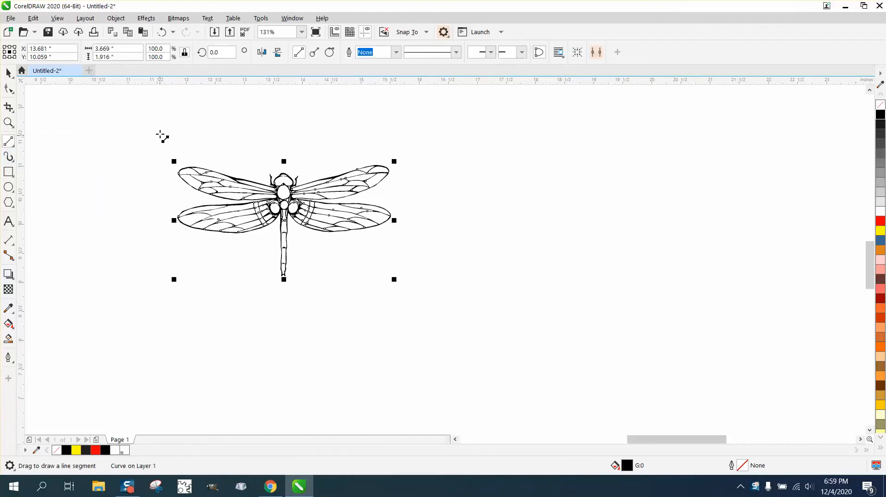
{"action": "left_click_drag", "start_coordinate": [159, 122], "coordinate": [158, 322]}
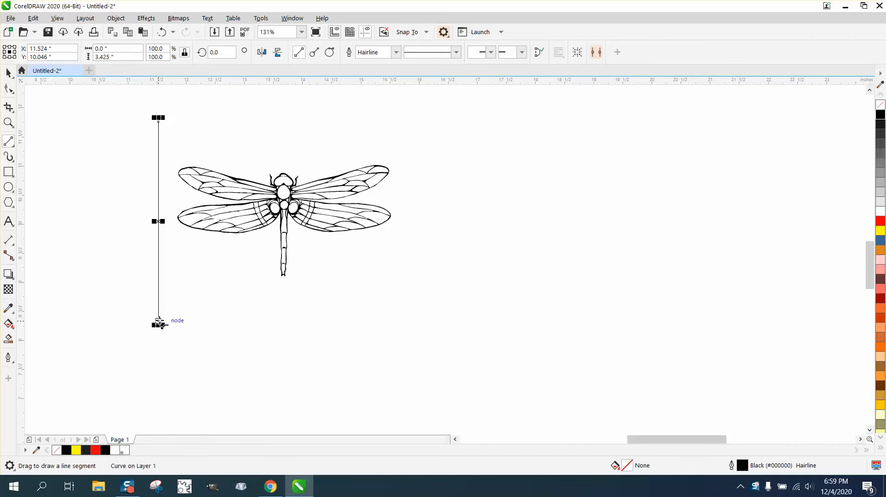
{"action": "key", "text": "p"}
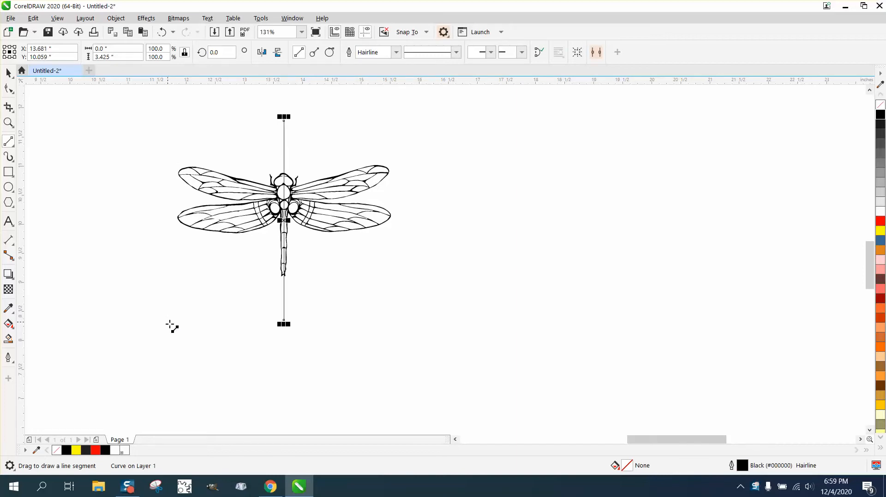
Remove the dragonfly's left wings and left half of the body up to the centre line with Virtual Segment Delete
{"action": "left_click", "coordinate": [14, 113]}
{"action": "left_click", "coordinate": [44, 131]}
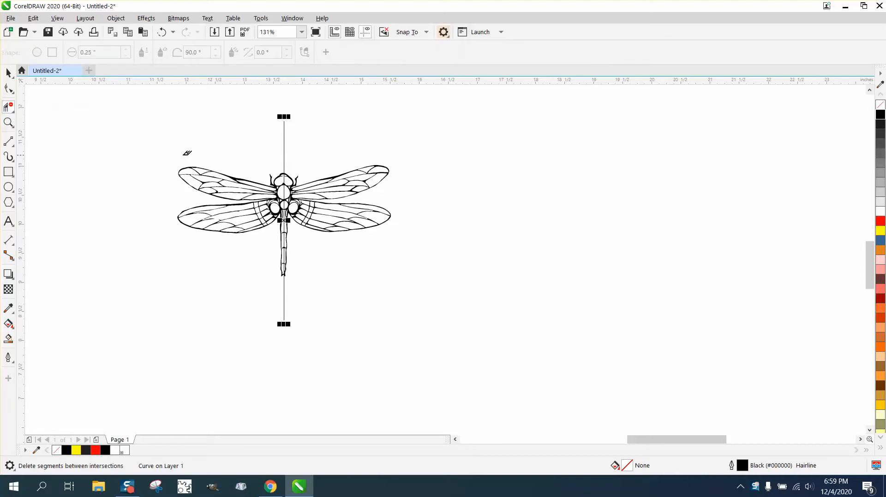
{"action": "left_click_drag", "start_coordinate": [185, 157], "coordinate": [280, 269]}
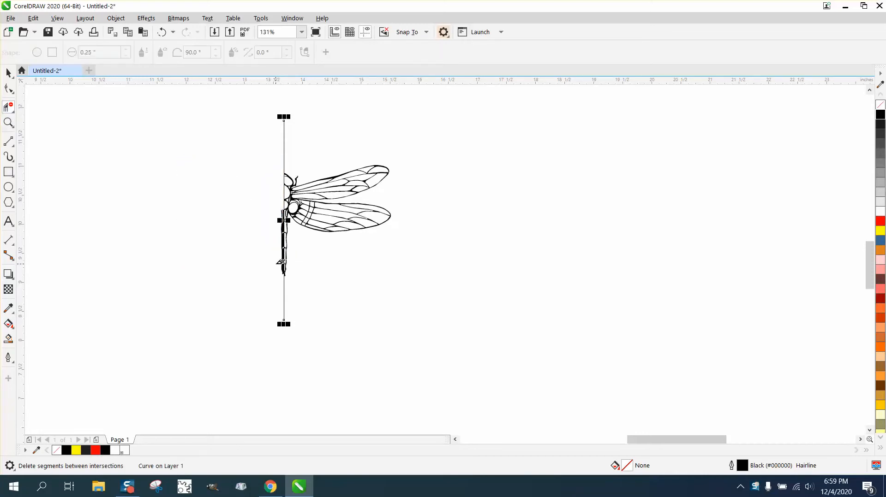
Delete the remaining tail segments on the left side of the centre line with Virtual Segment Delete
{"action": "left_click", "coordinate": [7, 123]}
{"action": "left_click_drag", "start_coordinate": [265, 201], "coordinate": [330, 285]}
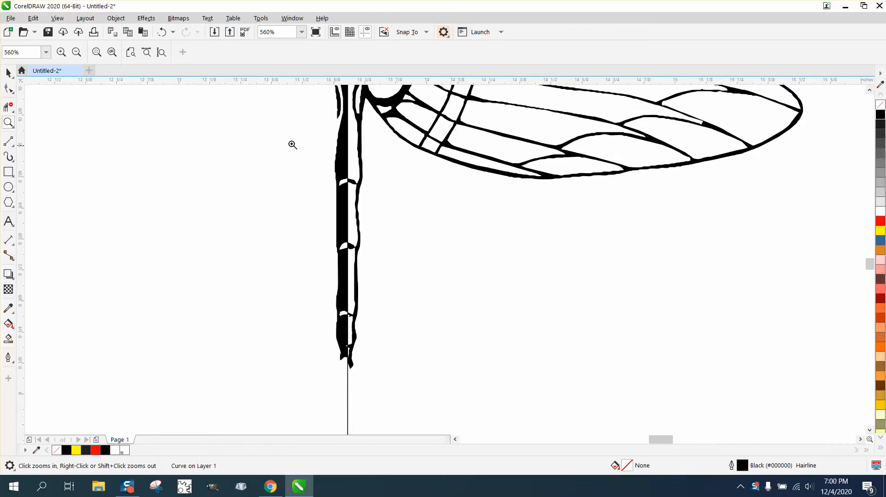
{"action": "left_click", "coordinate": [14, 92]}
{"action": "left_click", "coordinate": [8, 107]}
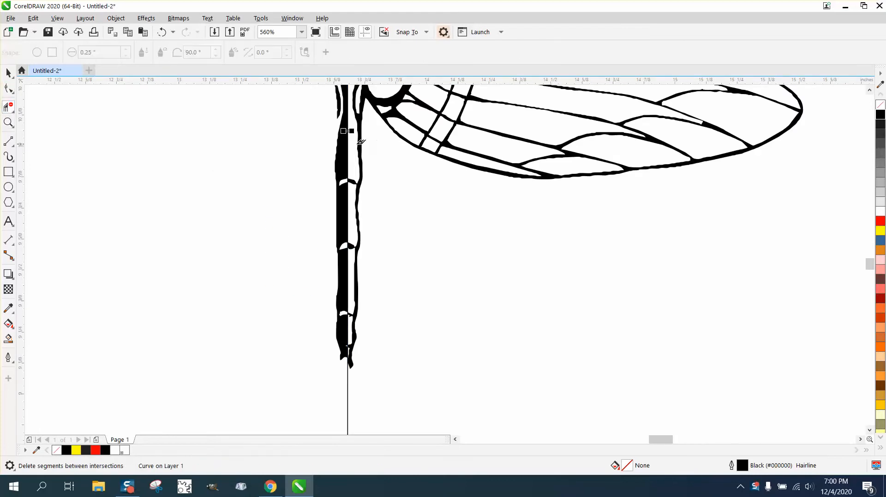
{"action": "scroll", "coordinate": [344, 144], "scroll_direction": "down", "scroll_amount": 2}
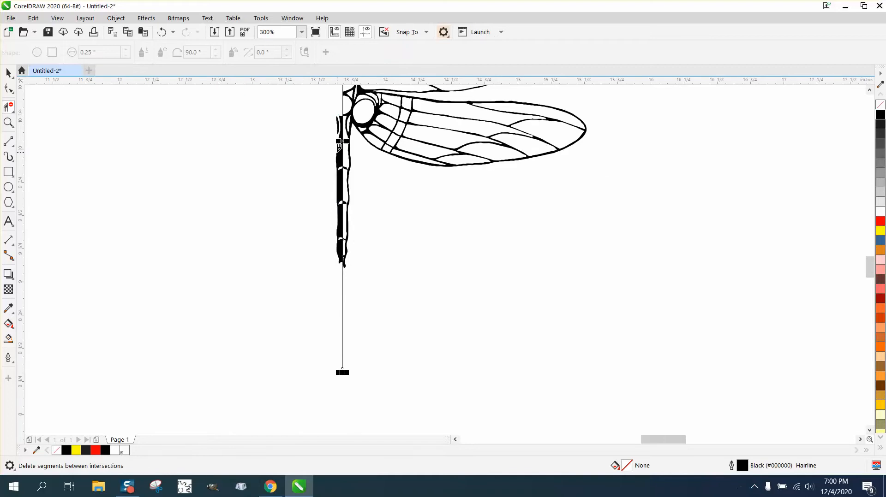
{"action": "left_click_drag", "start_coordinate": [330, 110], "coordinate": [344, 267]}
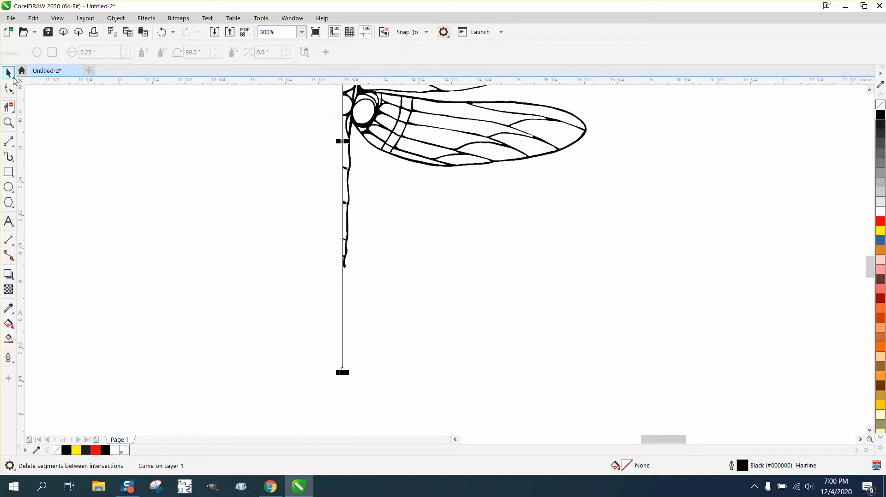
Remove the small leftover stub beside the head and delete the vertical centre line
{"action": "left_click", "coordinate": [9, 74]}
{"action": "scroll", "coordinate": [427, 252], "scroll_direction": "down", "scroll_amount": 2}
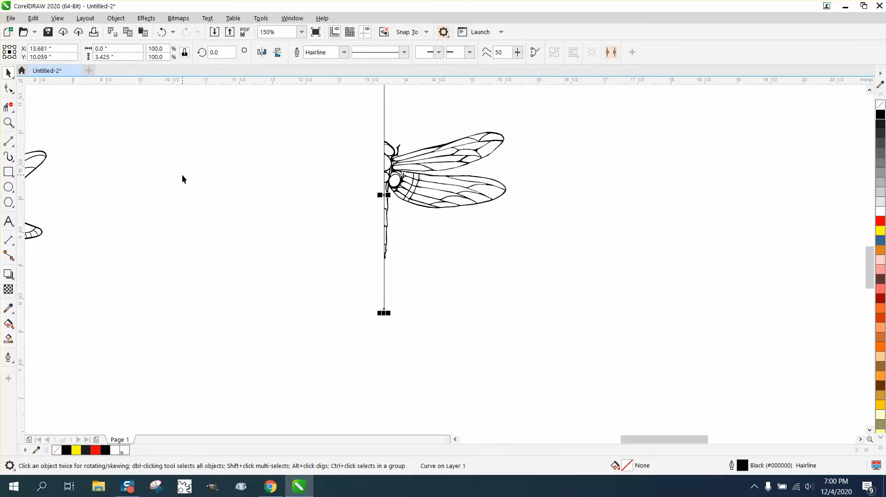
{"action": "left_click", "coordinate": [8, 122]}
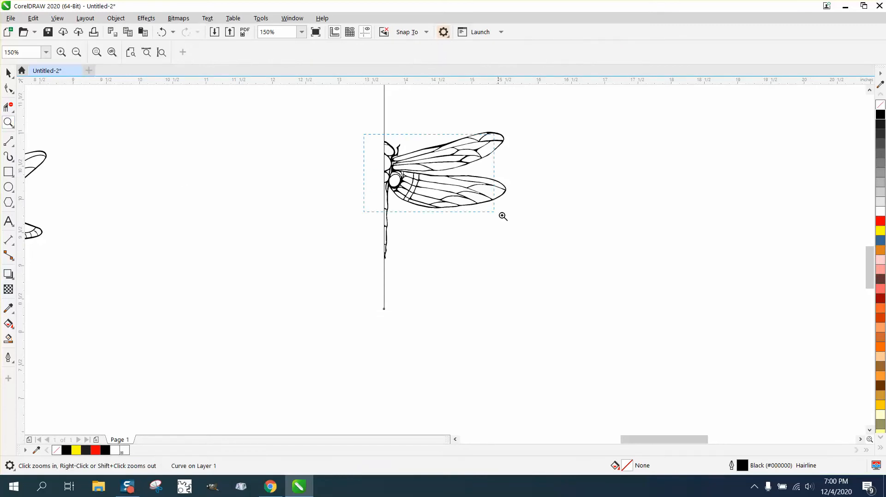
{"action": "left_click_drag", "start_coordinate": [502, 215], "coordinate": [540, 232]}
{"action": "scroll", "coordinate": [362, 192], "scroll_direction": "down", "scroll_amount": 2}
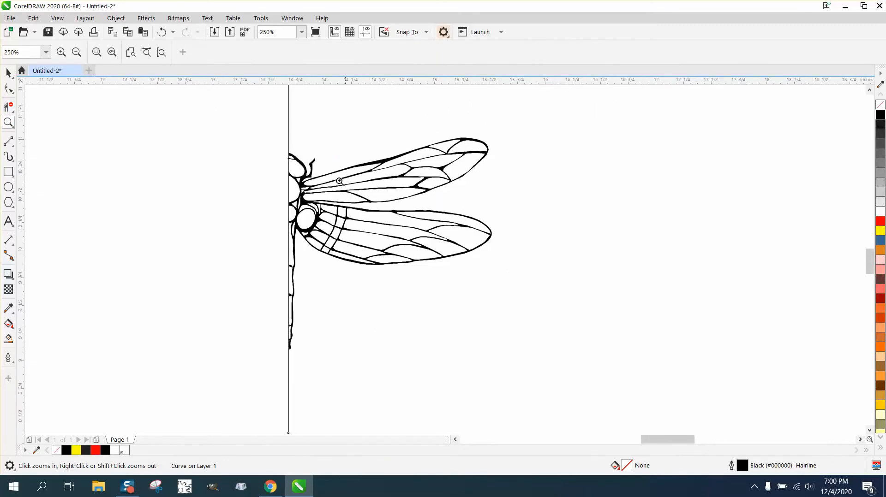
{"action": "left_click_drag", "start_coordinate": [374, 210], "coordinate": [388, 215]}
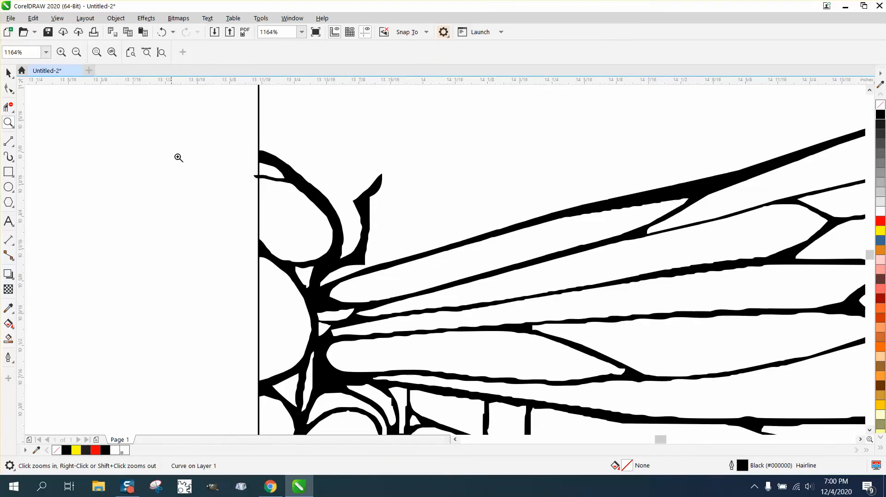
{"action": "left_click", "coordinate": [8, 89]}
{"action": "left_click", "coordinate": [9, 107]}
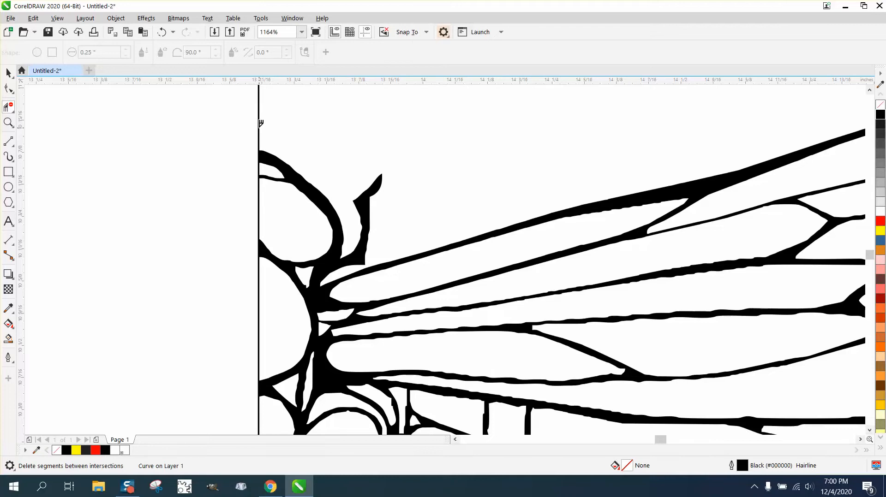
{"action": "left_click", "coordinate": [9, 72]}
{"action": "key", "text": "Delete"}
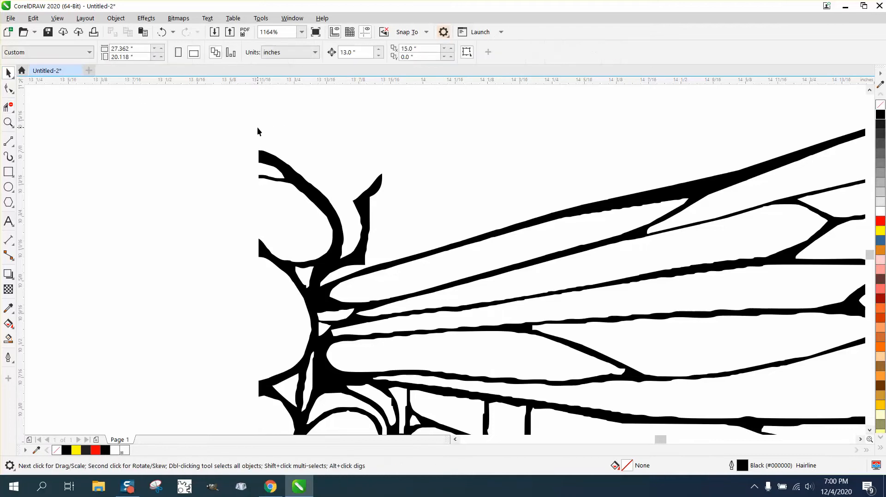
Smooth the edges of the head, antenna and inner part of the upper wing using the Smooth tool with a 0.25-inch nib
{"action": "left_click", "coordinate": [13, 91]}
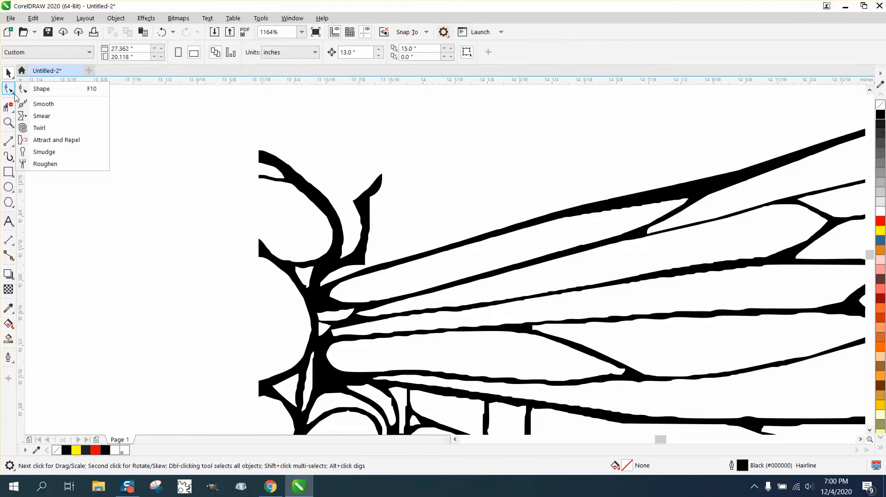
{"action": "left_click", "coordinate": [59, 104]}
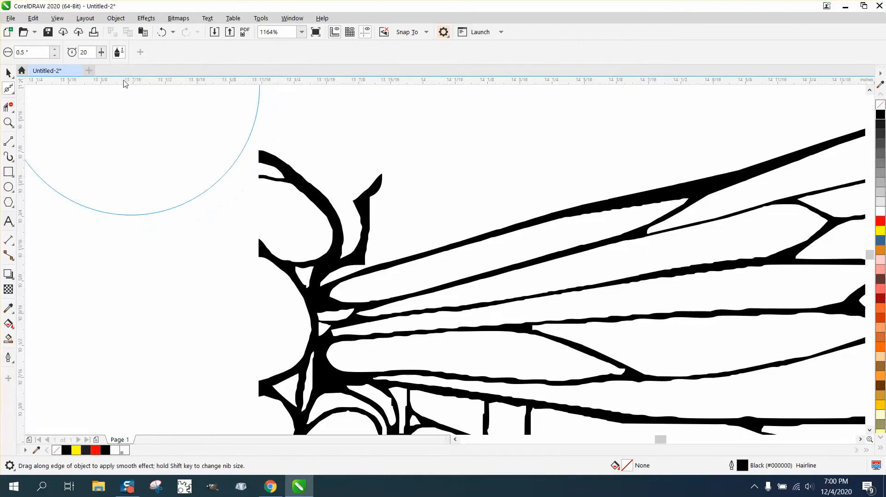
{"action": "type", "text": ".25"}
{"action": "key", "text": "Return"}
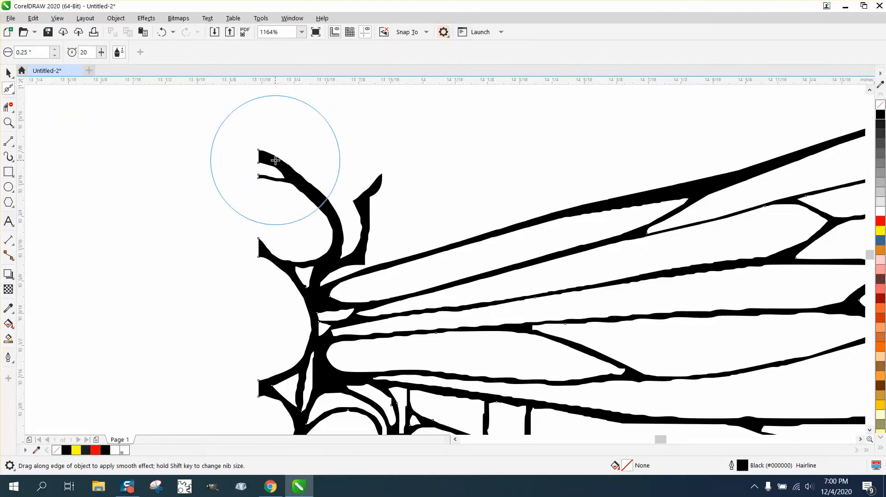
{"action": "mouse_move", "coordinate": [275, 161]}
{"action": "left_mouse_down"}
{"action": "mouse_move", "coordinate": [323, 211]}
{"action": "mouse_move", "coordinate": [327, 255]}
{"action": "mouse_move", "coordinate": [303, 262]}
{"action": "mouse_move", "coordinate": [362, 258]}
{"action": "mouse_move", "coordinate": [367, 220]}
{"action": "mouse_move", "coordinate": [376, 210]}
{"action": "mouse_move", "coordinate": [347, 280]}
{"action": "mouse_move", "coordinate": [321, 294]}
{"action": "mouse_move", "coordinate": [314, 340]}
{"action": "mouse_move", "coordinate": [283, 374]}
{"action": "mouse_move", "coordinate": [300, 399]}
{"action": "mouse_move", "coordinate": [324, 378]}
{"action": "mouse_move", "coordinate": [327, 354]}
{"action": "mouse_move", "coordinate": [338, 343]}
{"action": "mouse_move", "coordinate": [506, 342]}
{"action": "mouse_move", "coordinate": [519, 350]}
{"action": "mouse_move", "coordinate": [391, 318]}
{"action": "mouse_move", "coordinate": [605, 306]}
{"action": "mouse_move", "coordinate": [713, 276]}
{"action": "mouse_move", "coordinate": [613, 201]}
{"action": "mouse_move", "coordinate": [560, 212]}
{"action": "left_mouse_up"}
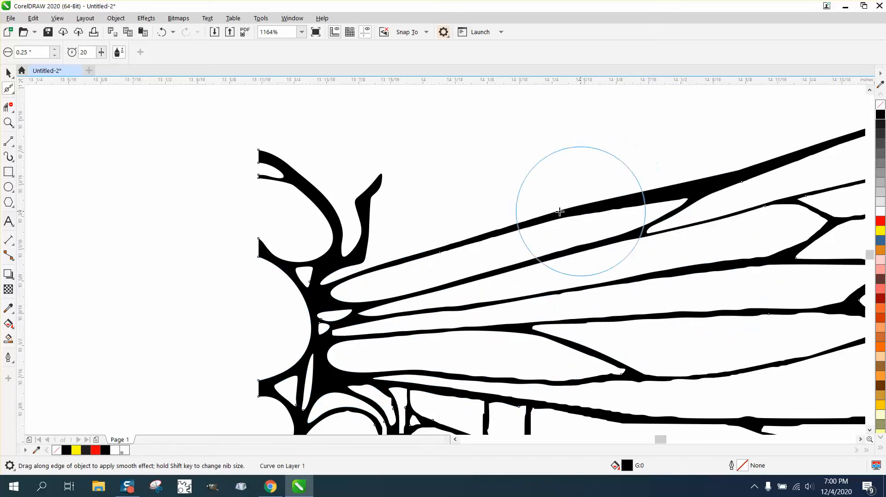
Smooth the outer veins, tip and lower edge of the upper wing with the Smooth tool
{"action": "scroll", "coordinate": [349, 200], "scroll_direction": "down", "scroll_amount": 1}
{"action": "mouse_move", "coordinate": [638, 158]}
{"action": "left_mouse_down"}
{"action": "mouse_move", "coordinate": [730, 140]}
{"action": "mouse_move", "coordinate": [773, 154]}
{"action": "mouse_move", "coordinate": [771, 168]}
{"action": "mouse_move", "coordinate": [679, 175]}
{"action": "mouse_move", "coordinate": [679, 188]}
{"action": "left_mouse_up"}
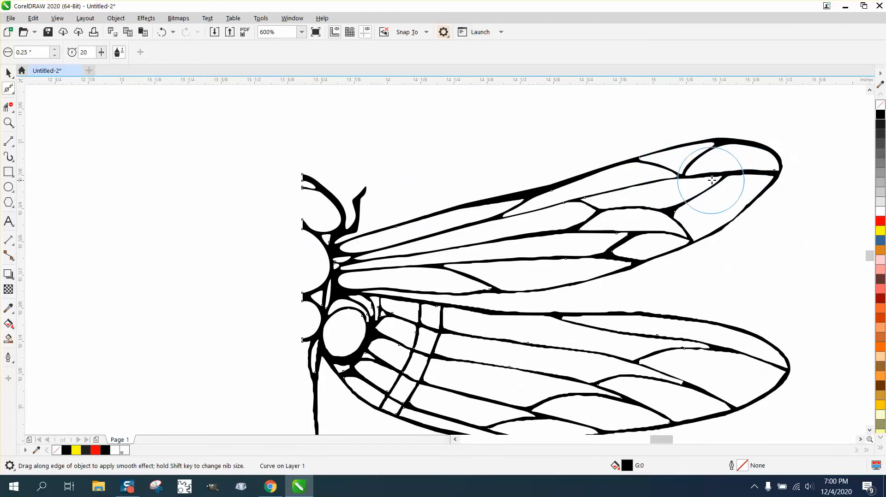
{"action": "mouse_move", "coordinate": [716, 225]}
{"action": "left_mouse_down"}
{"action": "mouse_move", "coordinate": [679, 255]}
{"action": "mouse_move", "coordinate": [684, 237]}
{"action": "mouse_move", "coordinate": [669, 209]}
{"action": "mouse_move", "coordinate": [598, 208]}
{"action": "mouse_move", "coordinate": [597, 239]}
{"action": "mouse_move", "coordinate": [640, 268]}
{"action": "mouse_move", "coordinate": [623, 257]}
{"action": "mouse_move", "coordinate": [465, 257]}
{"action": "mouse_move", "coordinate": [523, 236]}
{"action": "mouse_move", "coordinate": [596, 233]}
{"action": "mouse_move", "coordinate": [422, 241]}
{"action": "mouse_move", "coordinate": [513, 294]}
{"action": "mouse_move", "coordinate": [407, 295]}
{"action": "mouse_move", "coordinate": [641, 275]}
{"action": "left_mouse_up"}
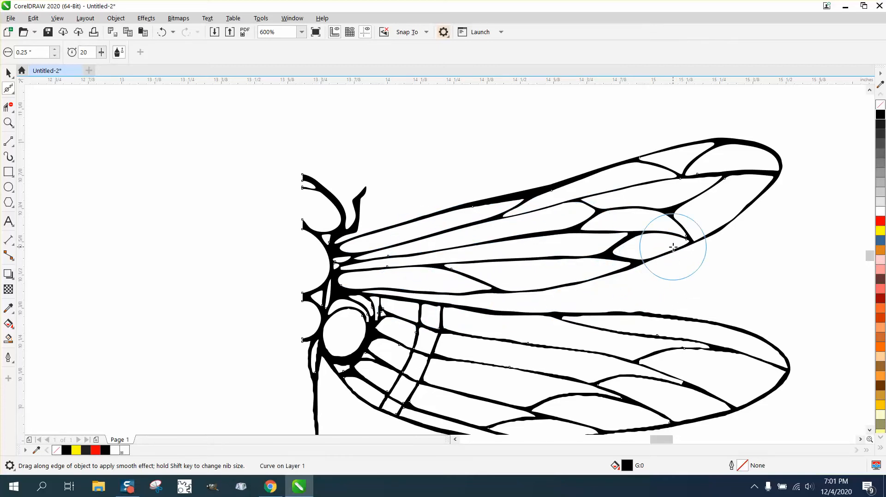
{"action": "mouse_move", "coordinate": [672, 247]}
{"action": "left_mouse_down"}
{"action": "mouse_move", "coordinate": [707, 228]}
{"action": "mouse_move", "coordinate": [724, 235]}
{"action": "left_mouse_up"}
Delete the surplus nodes along the lower wing's long vein between the upper cross-vein junction and its outer fork
{"action": "scroll", "coordinate": [290, 152], "scroll_direction": "down", "scroll_amount": 1}
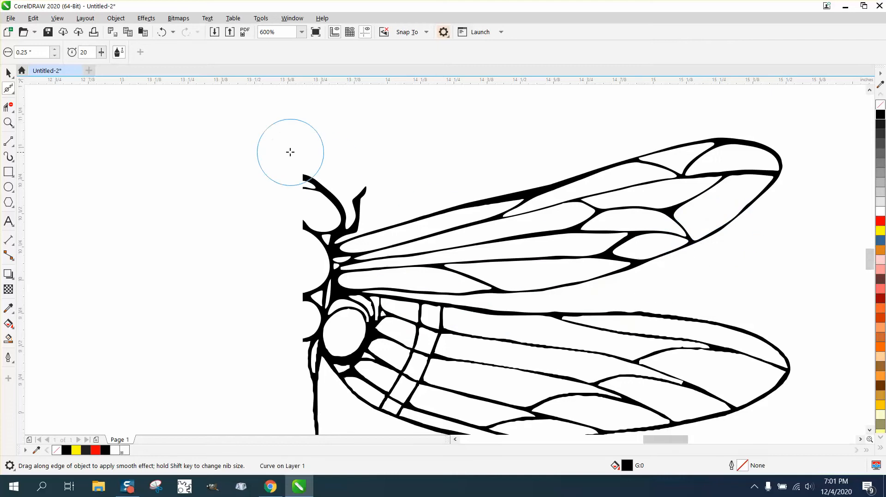
{"action": "scroll", "coordinate": [290, 153], "scroll_direction": "down", "scroll_amount": 1}
{"action": "left_click", "coordinate": [8, 121]}
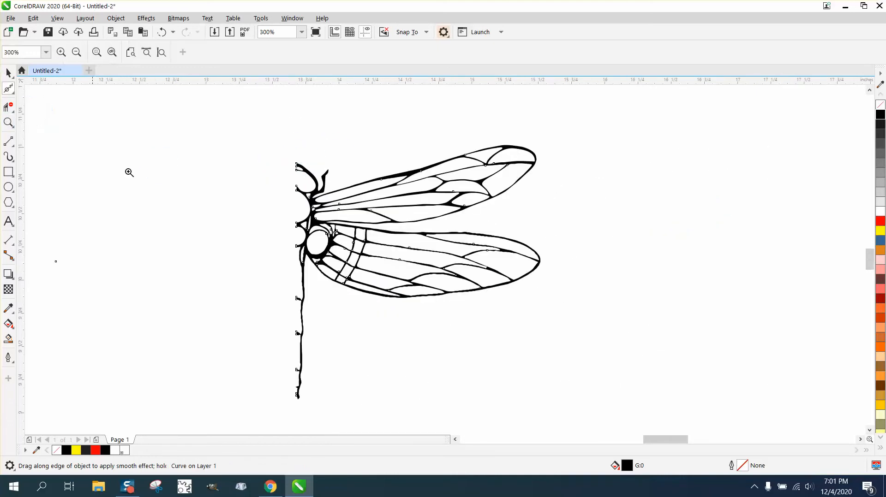
{"action": "left_click_drag", "start_coordinate": [307, 207], "coordinate": [603, 389]}
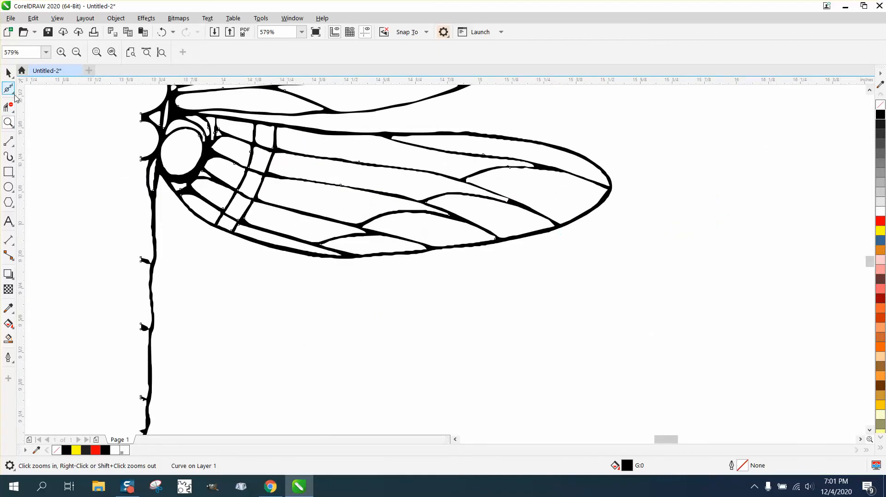
{"action": "left_click", "coordinate": [11, 91]}
{"action": "left_click", "coordinate": [35, 88]}
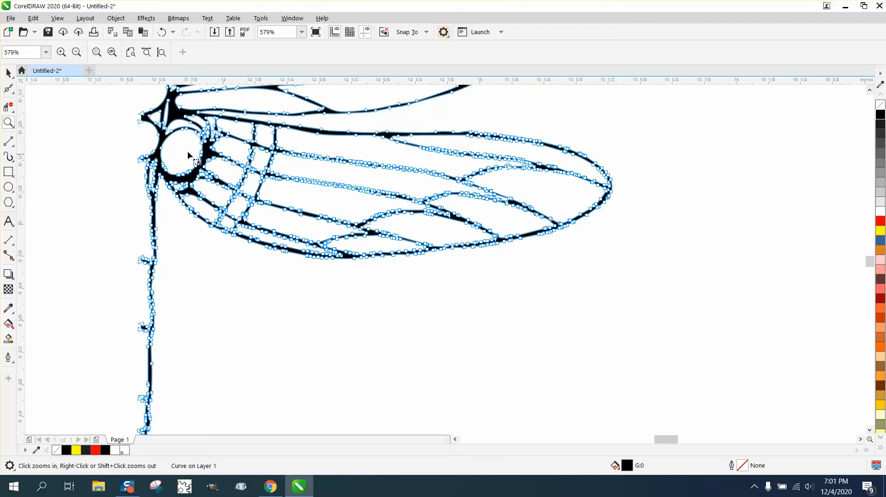
{"action": "left_click", "coordinate": [8, 121]}
{"action": "left_click_drag", "start_coordinate": [270, 135], "coordinate": [488, 266]}
{"action": "left_click", "coordinate": [14, 96]}
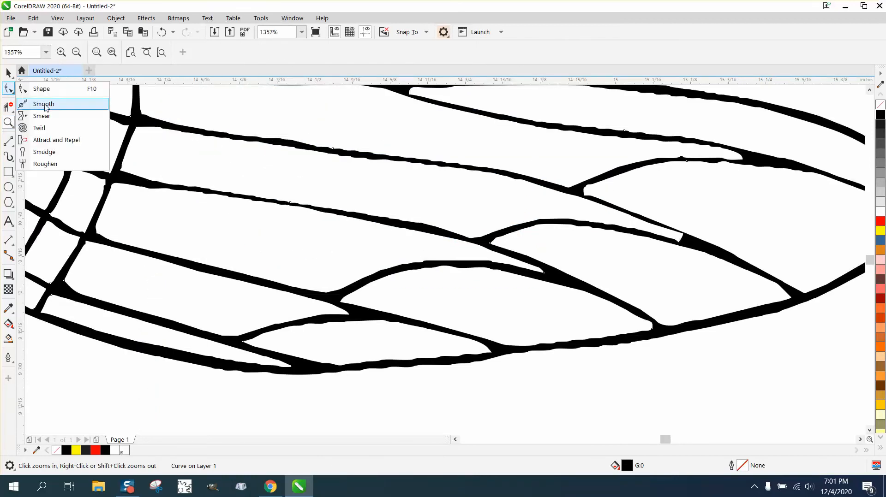
{"action": "left_click", "coordinate": [35, 89]}
{"action": "key", "text": "F10"}
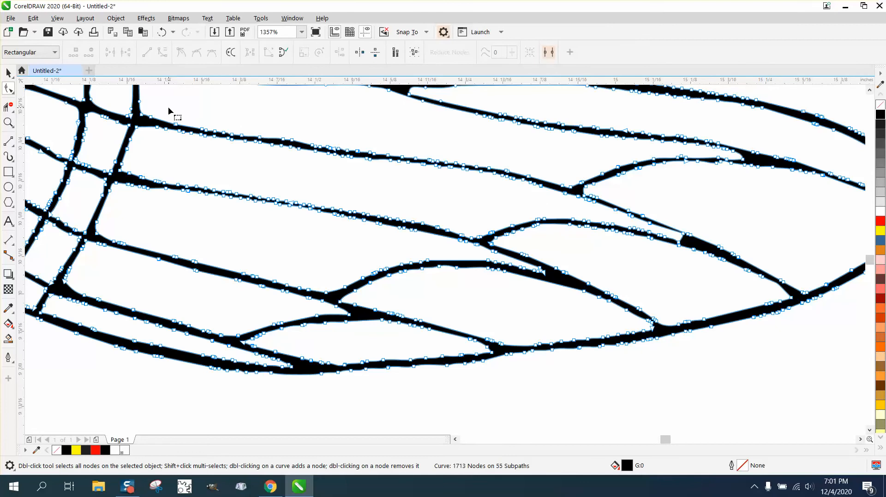
{"action": "left_click_drag", "start_coordinate": [450, 196], "coordinate": [437, 181]}
{"action": "key", "text": "Delete"}
{"action": "left_click_drag", "start_coordinate": [439, 151], "coordinate": [547, 209]}
{"action": "key", "text": "Delete"}
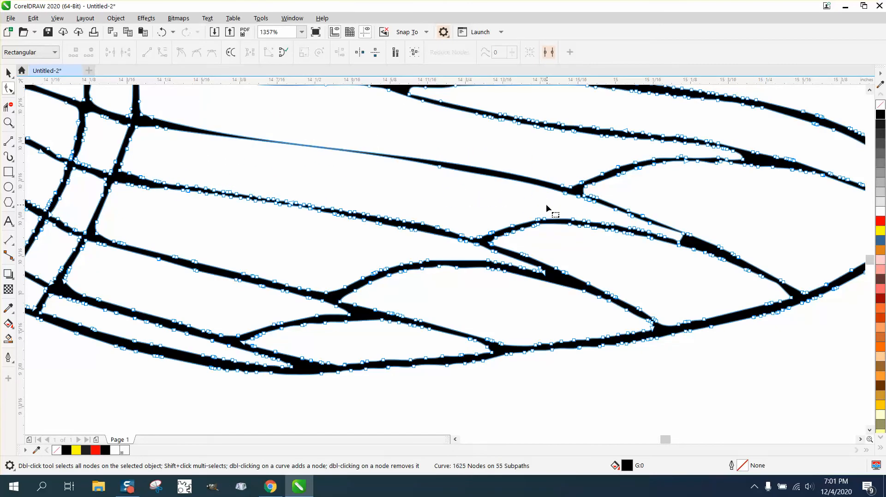
Remove the stray nodes left on the lower edge of that long vein and adjust the edge's curve near the cross-vein
{"action": "double_click", "coordinate": [439, 167]}
{"action": "left_click", "coordinate": [158, 130]}
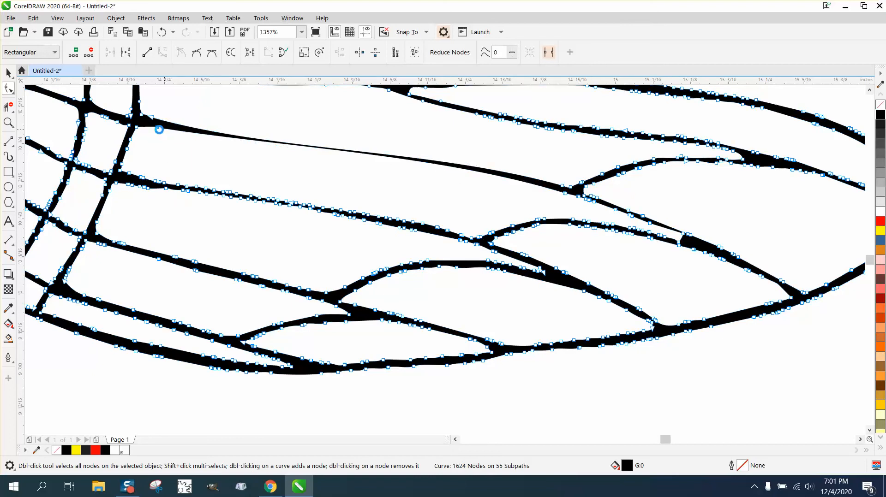
{"action": "key", "text": "Delete"}
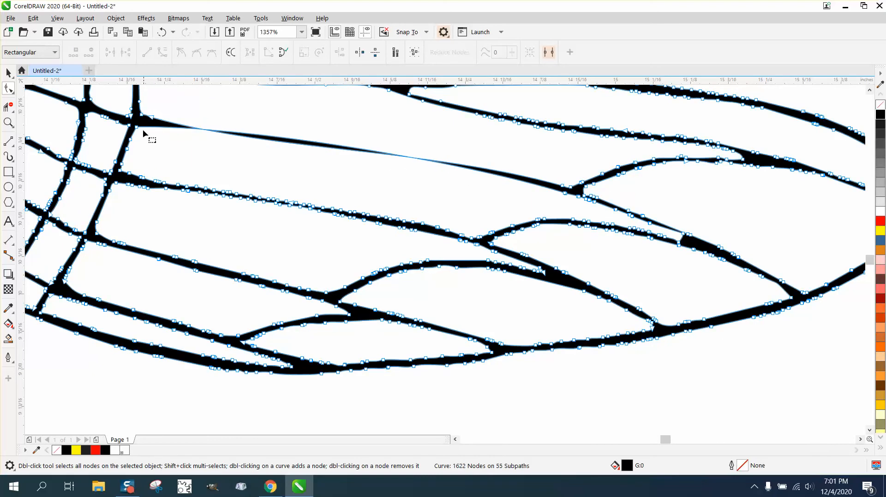
{"action": "left_click", "coordinate": [136, 126]}
{"action": "left_click_drag", "start_coordinate": [244, 129], "coordinate": [249, 144]}
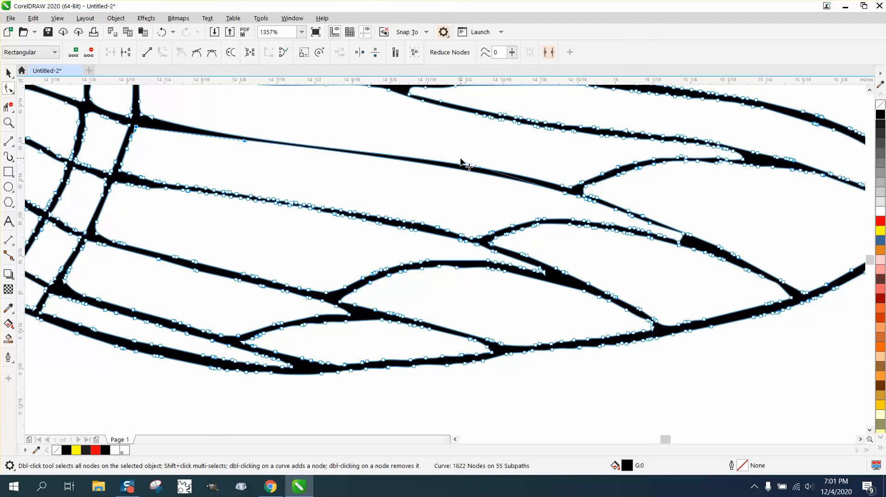
Smooth the outer edges, veins and inner joints of the lower wing using the Smooth tool with a 0.25-inch nib
{"action": "scroll", "coordinate": [373, 177], "scroll_direction": "down", "scroll_amount": 3}
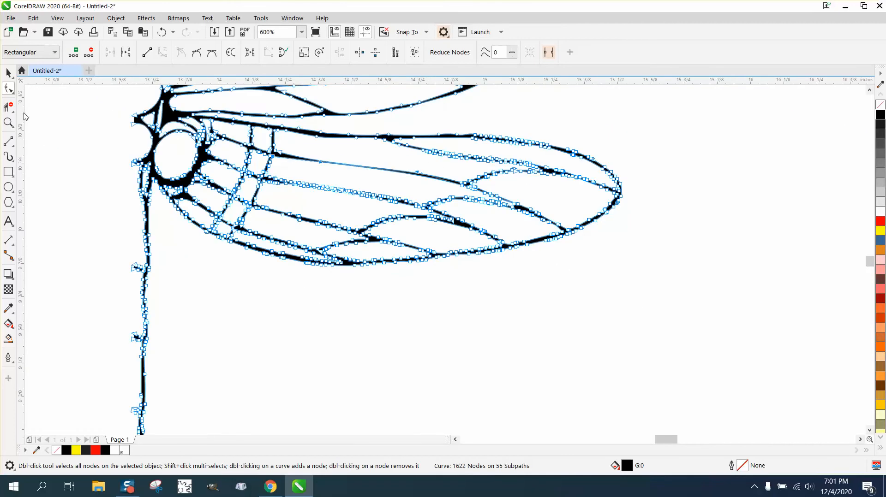
{"action": "left_click", "coordinate": [11, 95]}
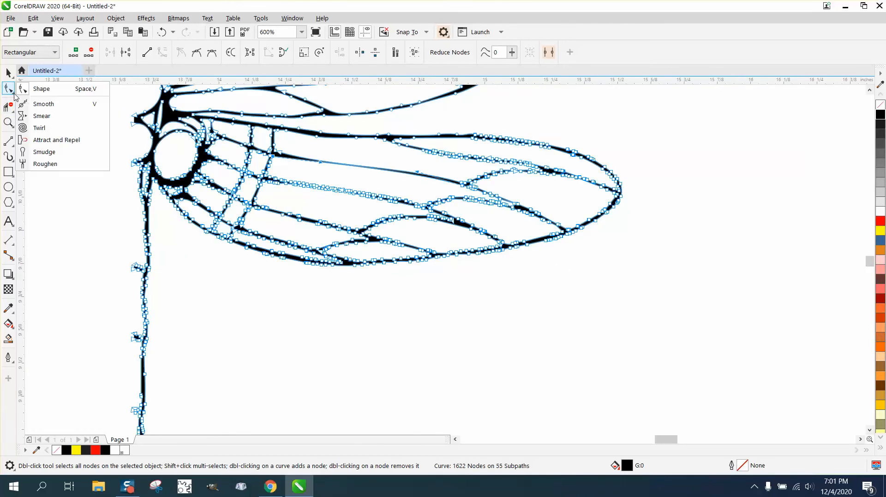
{"action": "left_click", "coordinate": [42, 103]}
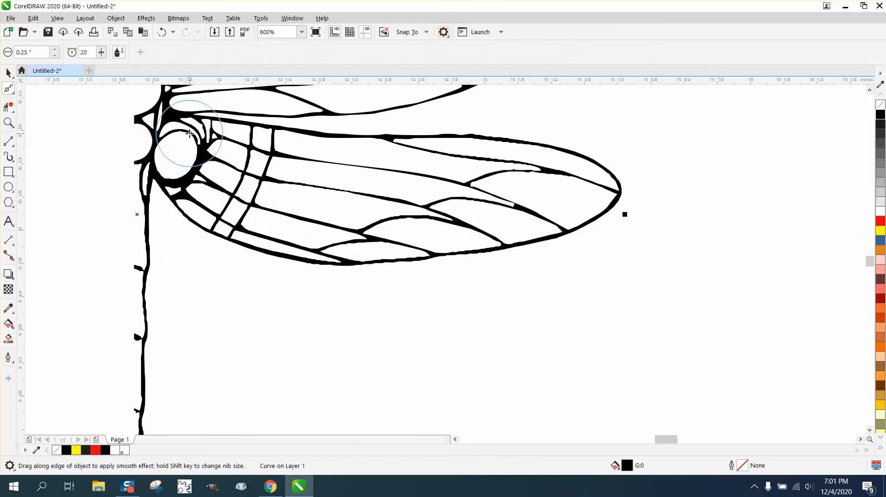
{"action": "left_click", "coordinate": [223, 123]}
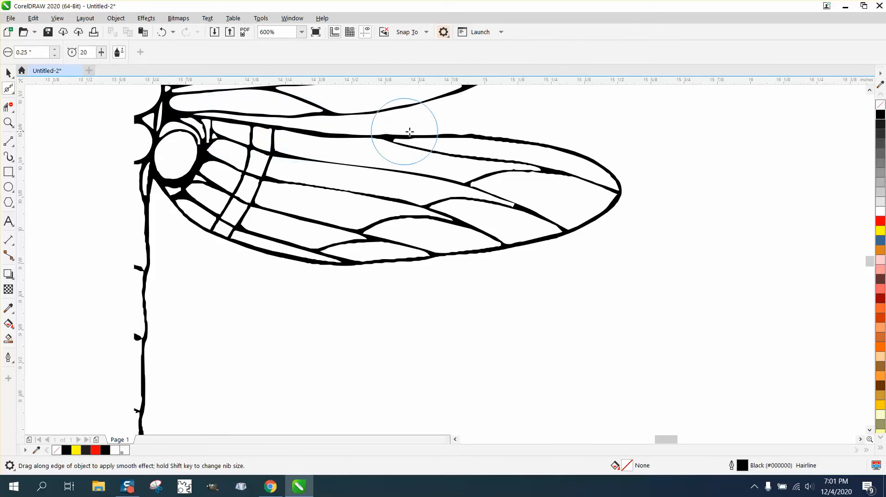
{"action": "mouse_move", "coordinate": [504, 140]}
{"action": "left_mouse_down"}
{"action": "mouse_move", "coordinate": [465, 139]}
{"action": "mouse_move", "coordinate": [521, 139]}
{"action": "mouse_move", "coordinate": [587, 159]}
{"action": "mouse_move", "coordinate": [605, 186]}
{"action": "mouse_move", "coordinate": [605, 208]}
{"action": "mouse_move", "coordinate": [548, 237]}
{"action": "mouse_move", "coordinate": [380, 268]}
{"action": "mouse_move", "coordinate": [287, 243]}
{"action": "mouse_move", "coordinate": [222, 211]}
{"action": "mouse_move", "coordinate": [395, 231]}
{"action": "mouse_move", "coordinate": [382, 227]}
{"action": "mouse_move", "coordinate": [423, 218]}
{"action": "mouse_move", "coordinate": [422, 207]}
{"action": "mouse_move", "coordinate": [477, 202]}
{"action": "mouse_move", "coordinate": [467, 186]}
{"action": "mouse_move", "coordinate": [537, 167]}
{"action": "mouse_move", "coordinate": [392, 140]}
{"action": "mouse_move", "coordinate": [456, 137]}
{"action": "mouse_move", "coordinate": [301, 134]}
{"action": "mouse_move", "coordinate": [271, 157]}
{"action": "mouse_move", "coordinate": [222, 225]}
{"action": "mouse_move", "coordinate": [251, 149]}
{"action": "mouse_move", "coordinate": [201, 162]}
{"action": "mouse_move", "coordinate": [199, 189]}
{"action": "left_mouse_up"}
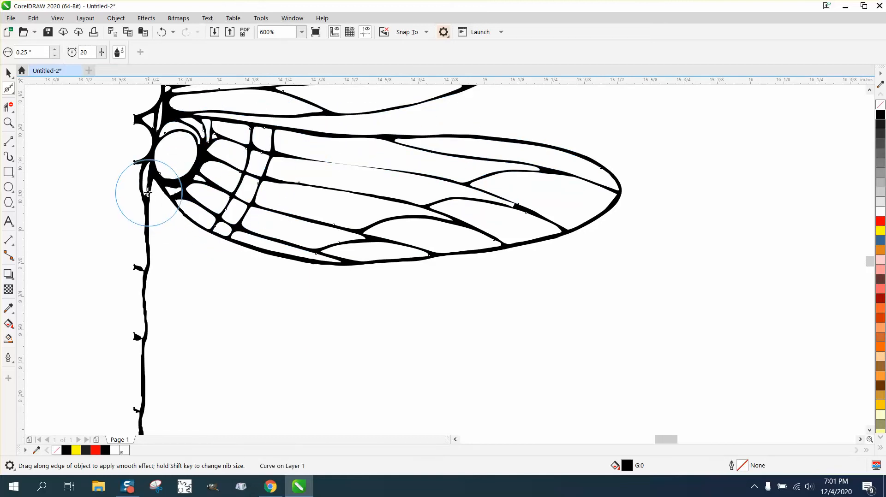
Smooth the upper part of the tail and the body edges around the wing bases with the Smooth tool
{"action": "scroll", "coordinate": [137, 226], "scroll_direction": "down", "scroll_amount": 1}
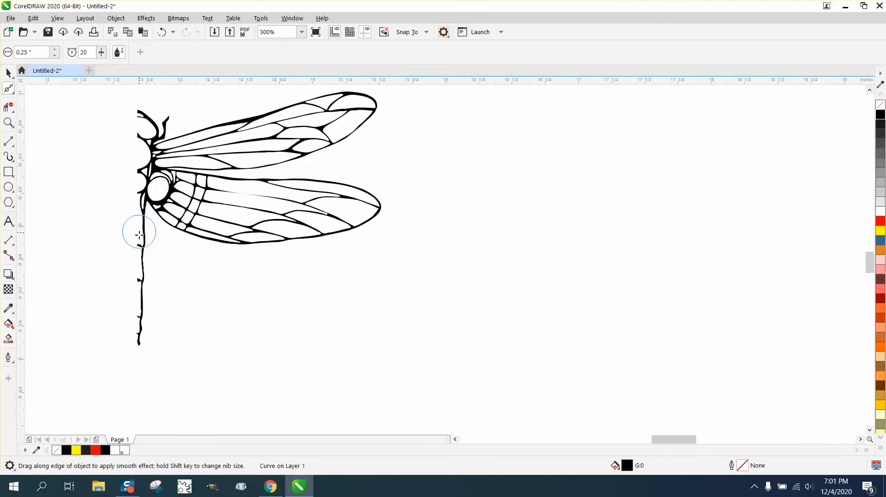
{"action": "mouse_move", "coordinate": [135, 231]}
{"action": "left_mouse_down"}
{"action": "mouse_move", "coordinate": [138, 341]}
{"action": "mouse_move", "coordinate": [138, 241]}
{"action": "left_mouse_up"}
{"action": "mouse_move", "coordinate": [163, 131]}
{"action": "left_mouse_down"}
{"action": "mouse_move", "coordinate": [154, 147]}
{"action": "mouse_move", "coordinate": [169, 178]}
{"action": "mouse_move", "coordinate": [217, 192]}
{"action": "mouse_move", "coordinate": [200, 203]}
{"action": "left_mouse_up"}
Delete the stray speck left of the half dragonfly with Virtual Segment Delete and undo that deletion
{"action": "left_click", "coordinate": [8, 72]}
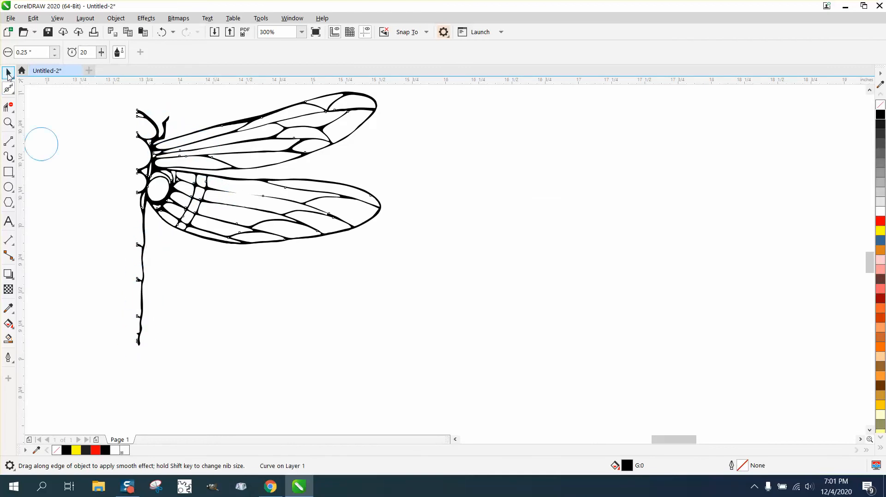
{"action": "scroll", "coordinate": [391, 215], "scroll_direction": "down", "scroll_amount": 2}
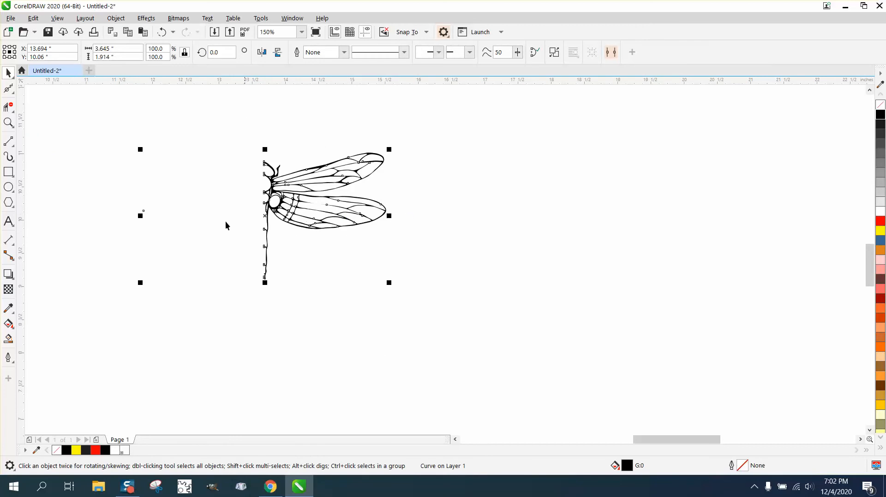
{"action": "left_click", "coordinate": [14, 109]}
{"action": "left_click_drag", "start_coordinate": [137, 226], "coordinate": [224, 297]}
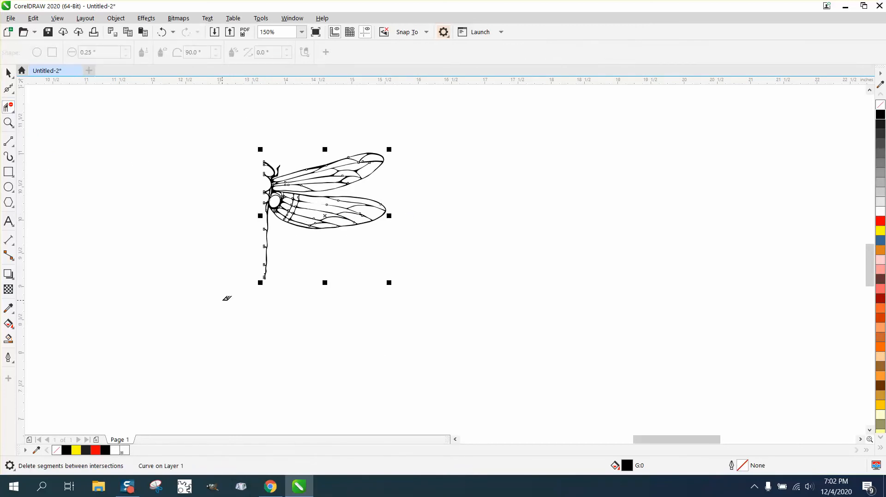
{"action": "left_click", "coordinate": [8, 72]}
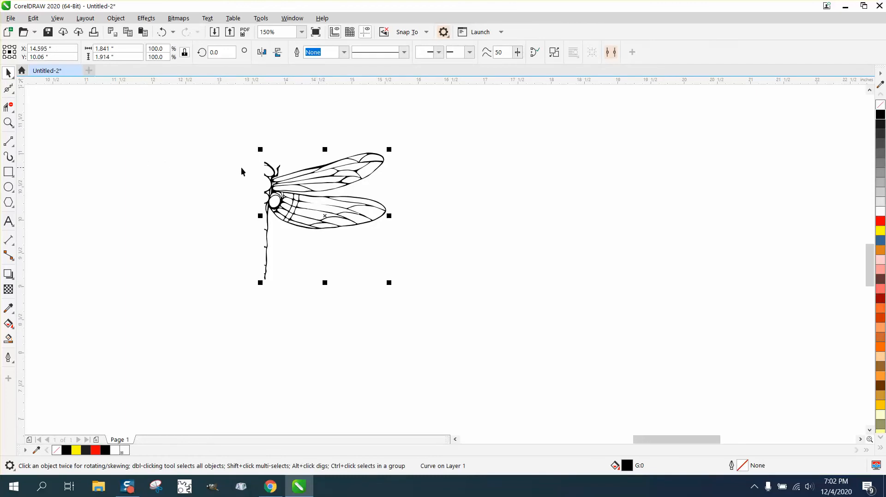
{"action": "left_click", "coordinate": [161, 31]}
{"action": "left_click", "coordinate": [32, 118]}
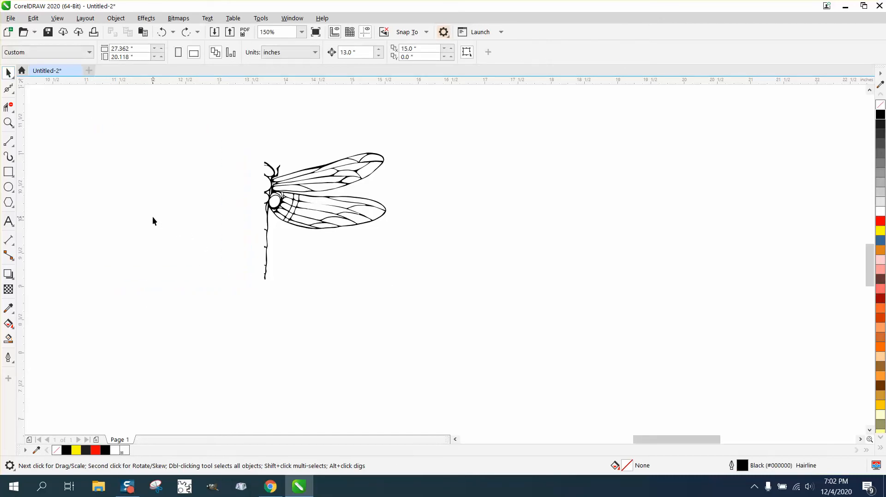
Remove the leftover speck from the empty area left of the half dragonfly with the Virtual Segment Delete tool
{"action": "left_click", "coordinate": [11, 111]}
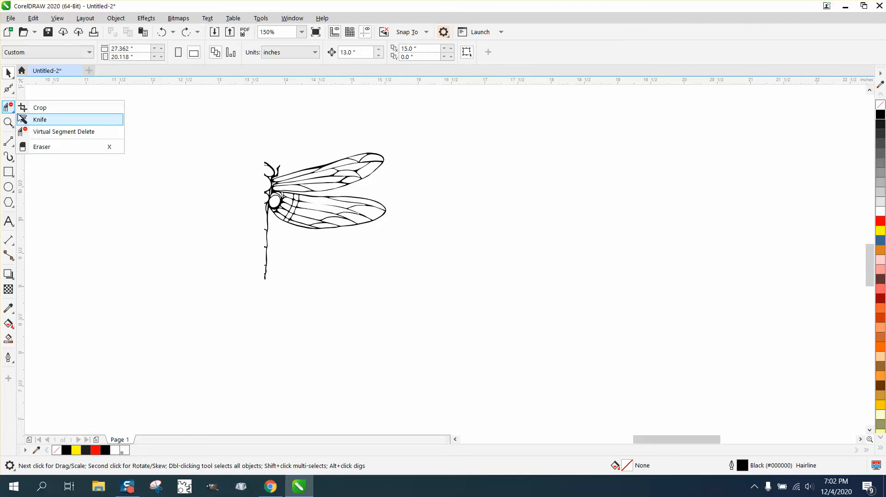
{"action": "left_click", "coordinate": [51, 130]}
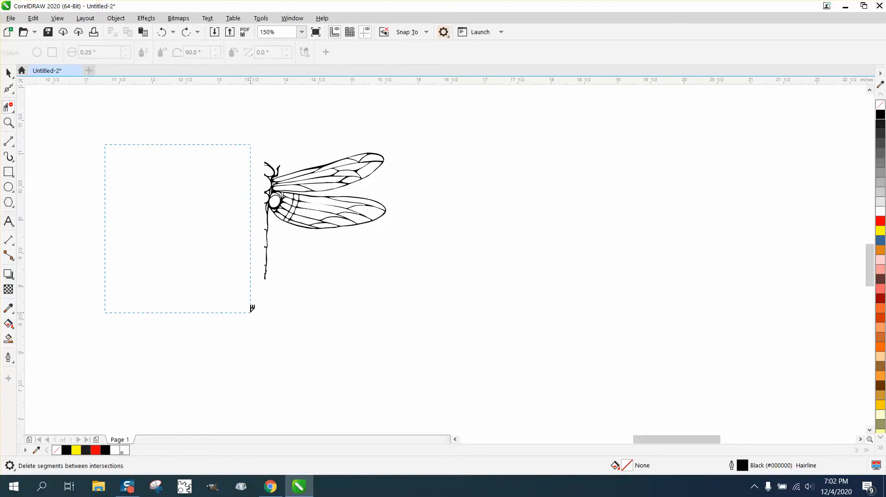
{"action": "left_click", "coordinate": [7, 73]}
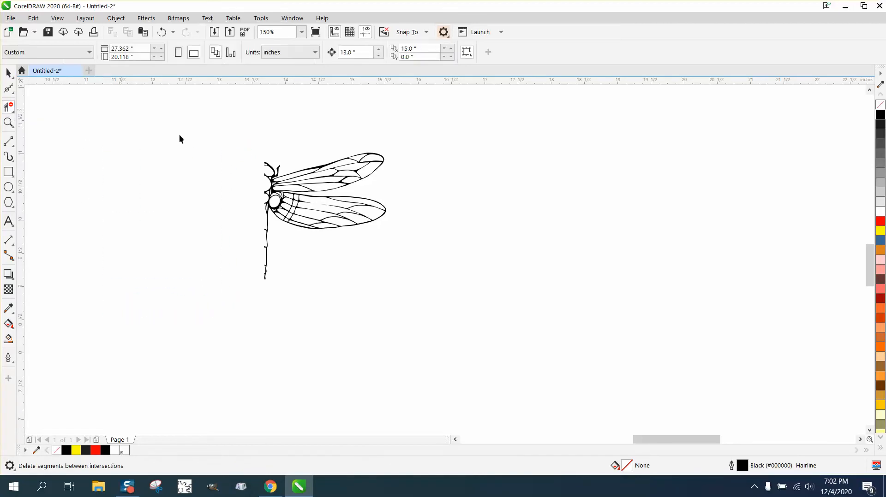
Try to duplicate the half dragonfly and mirror it horizontally across its centre line, and flip it back to its original side
{"action": "left_click", "coordinate": [290, 177]}
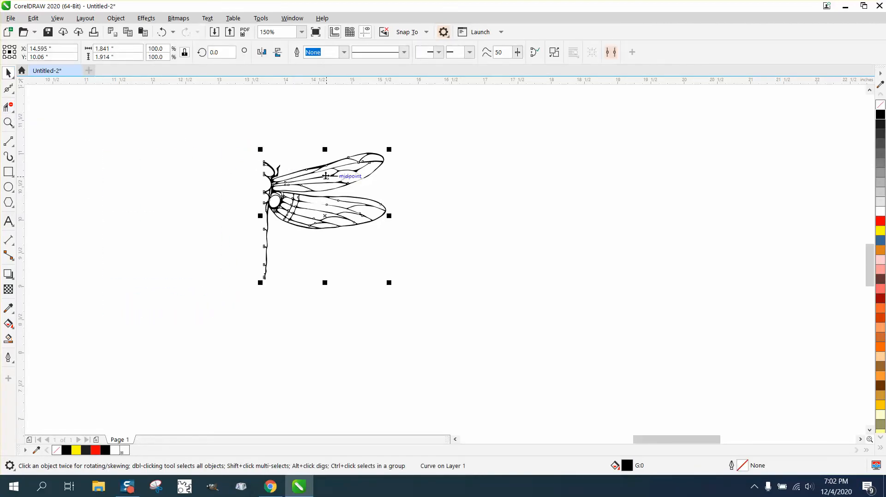
{"action": "key", "text": "ctrl+d"}
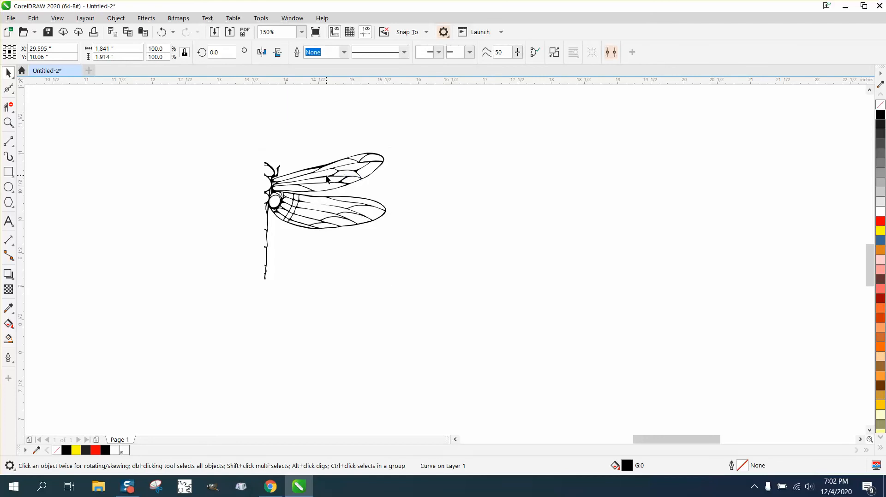
{"action": "left_click", "coordinate": [385, 210]}
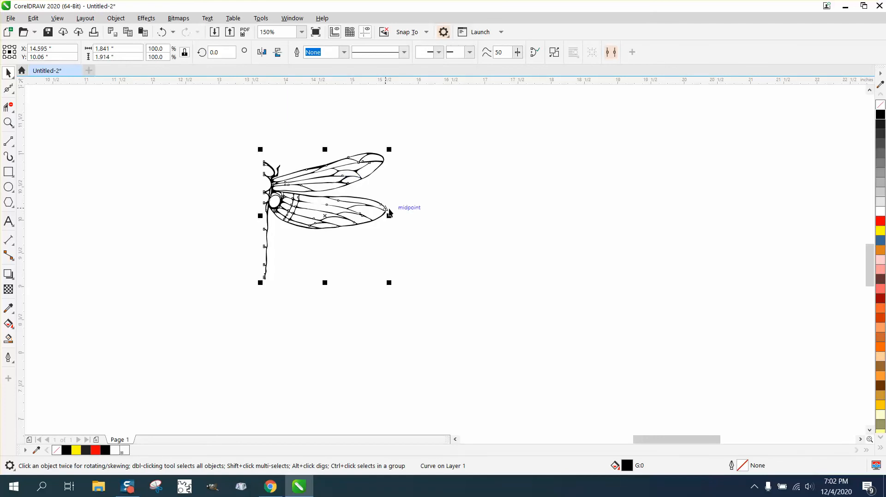
{"action": "left_click_drag", "start_coordinate": [388, 212], "coordinate": [137, 216]}
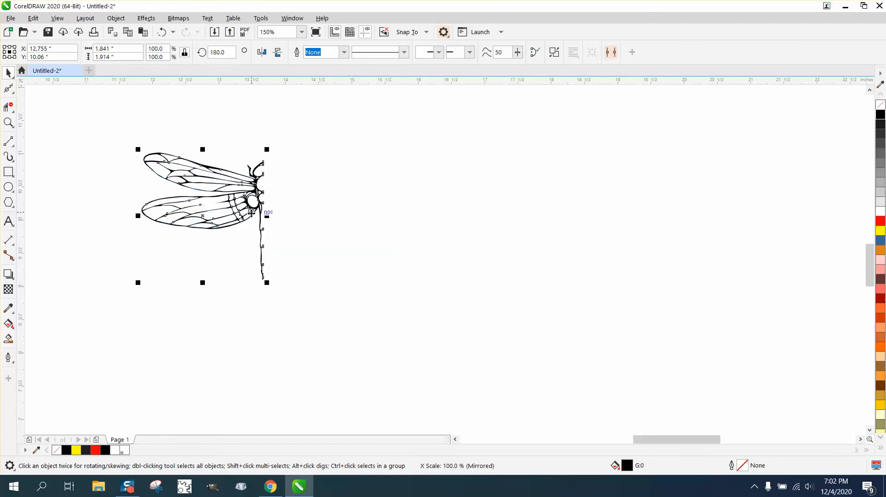
{"action": "key", "text": "ctrl+d"}
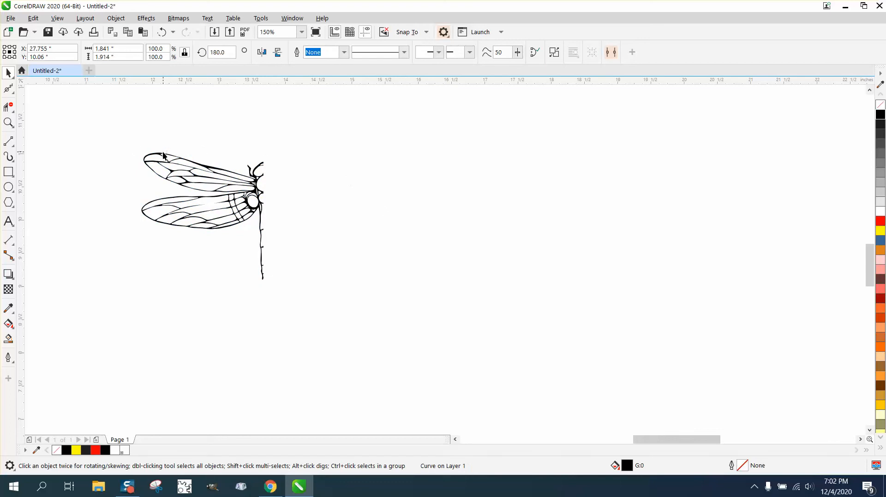
{"action": "left_click", "coordinate": [143, 211]}
{"action": "left_click_drag", "start_coordinate": [137, 215], "coordinate": [284, 220]}
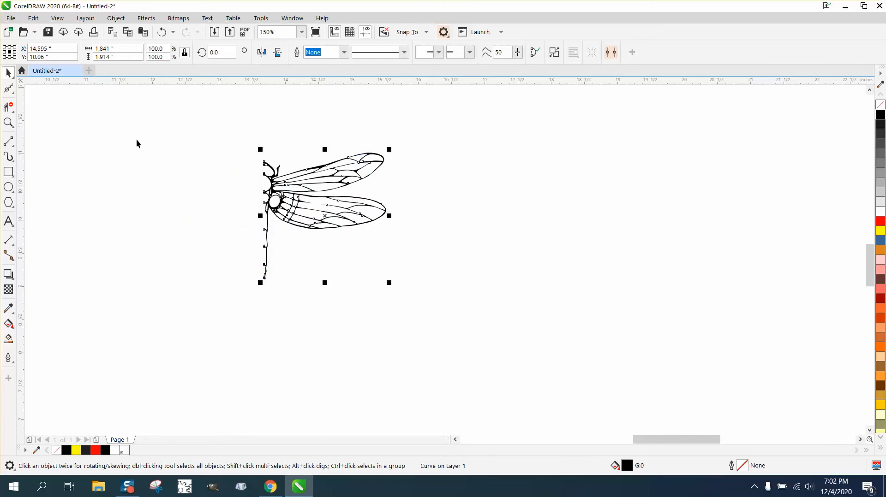
Break the half dragonfly's curve apart and undo the break
{"action": "left_click_drag", "start_coordinate": [196, 133], "coordinate": [451, 325]}
{"action": "left_click", "coordinate": [115, 18]}
{"action": "mouse_move", "coordinate": [128, 202]}
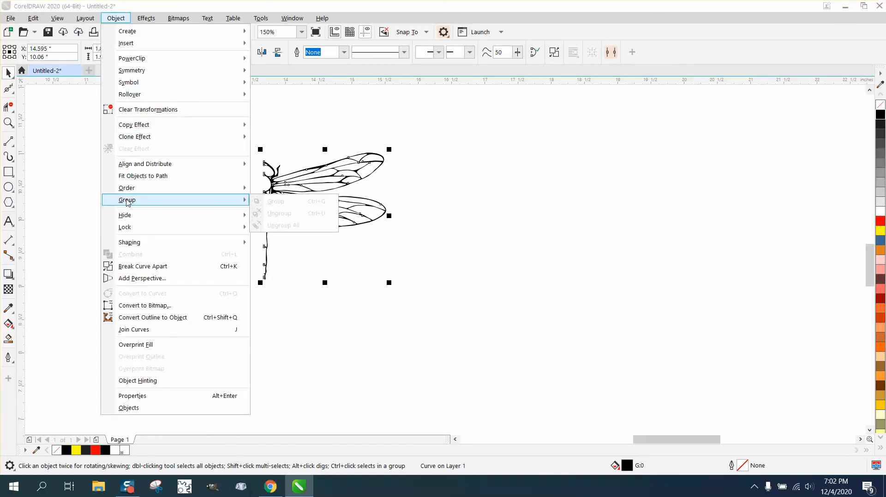
{"action": "left_click", "coordinate": [141, 266]}
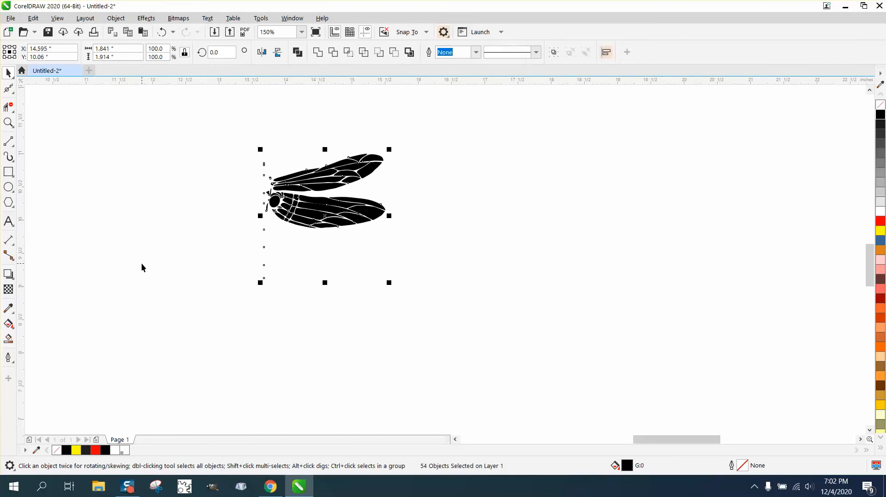
{"action": "left_click", "coordinate": [161, 32]}
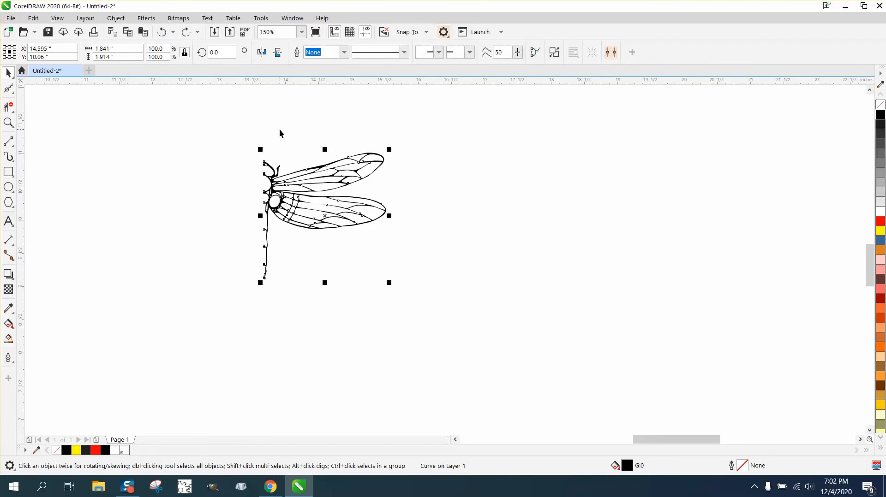
Try to duplicate the half dragonfly, move it about 2 inches to the right and undo the move
{"action": "key", "text": "ctrl+d"}
{"action": "left_click", "coordinate": [361, 185]}
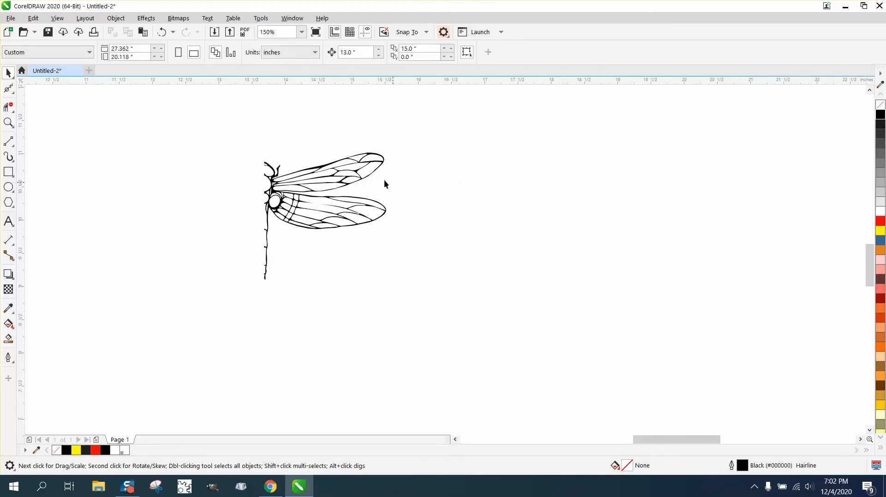
{"action": "left_click_drag", "start_coordinate": [345, 165], "coordinate": [470, 164]}
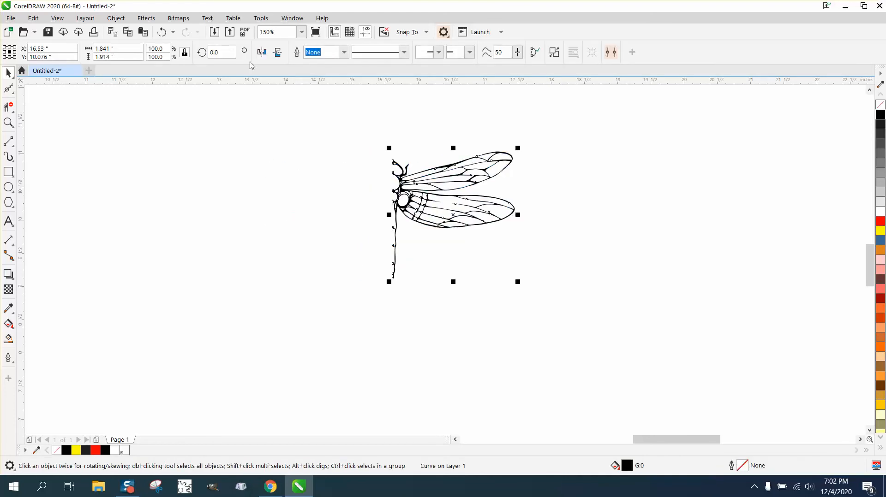
{"action": "left_click", "coordinate": [165, 37]}
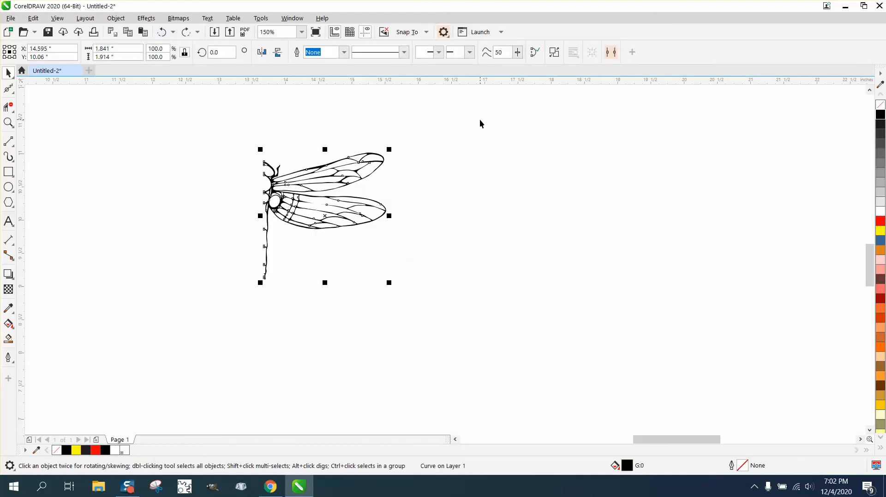
Copy the half dragonfly in place and mirror the copy horizontally to form the left half
{"action": "key", "text": "plus"}
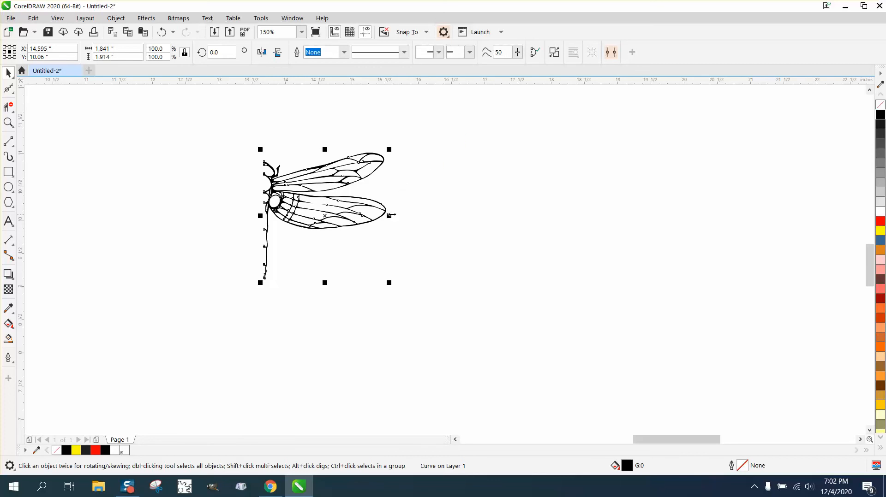
{"action": "left_click_drag", "start_coordinate": [391, 215], "coordinate": [178, 183]}
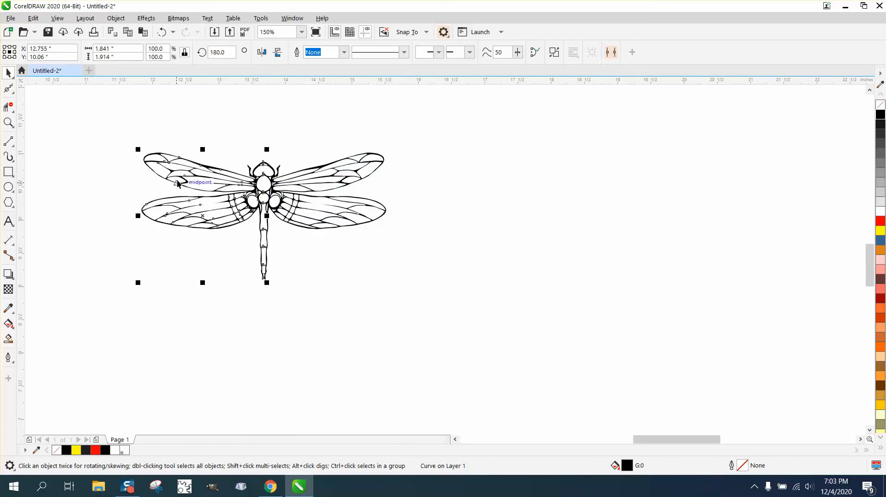
Set the document's nudge distance to .001 inches for closing the gap between the two halves
{"action": "left_click", "coordinate": [9, 123]}
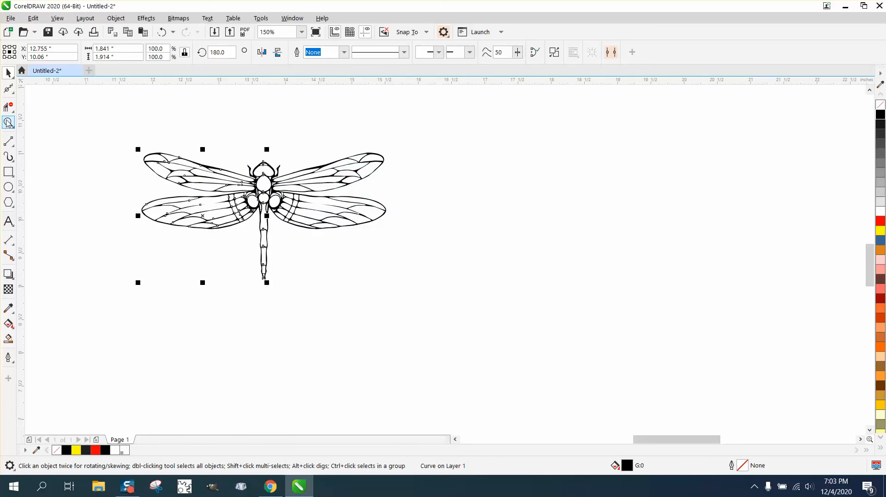
{"action": "left_click", "coordinate": [270, 173]}
{"action": "right_click", "coordinate": [347, 162]}
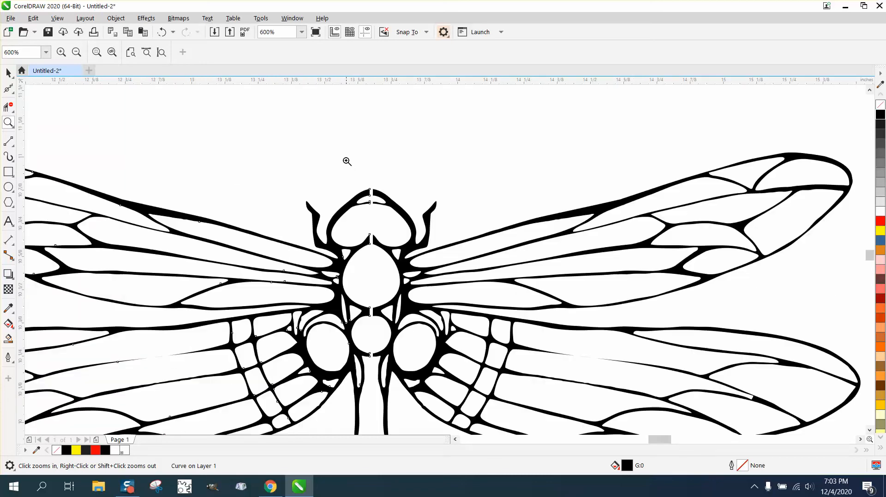
{"action": "left_click", "coordinate": [8, 73]}
{"action": "left_click", "coordinate": [222, 118]}
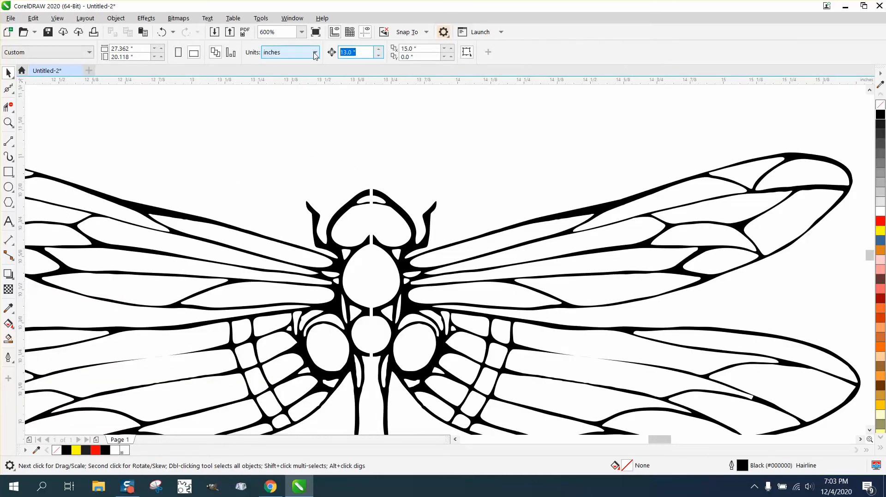
{"action": "type", "text": ".001"}
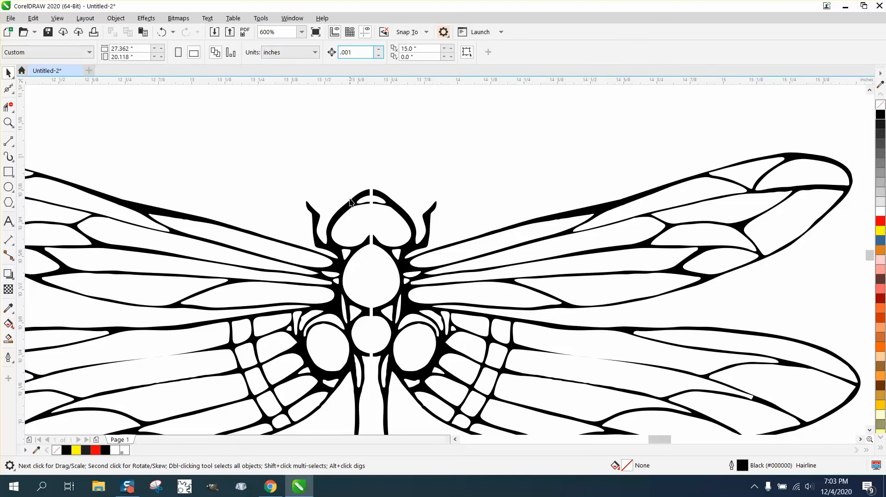
Nudge the mirrored left half about 0.014 inches to the right so it meets the right half at the centre line
{"action": "left_click", "coordinate": [350, 203]}
{"action": "key", "text": "Right"}
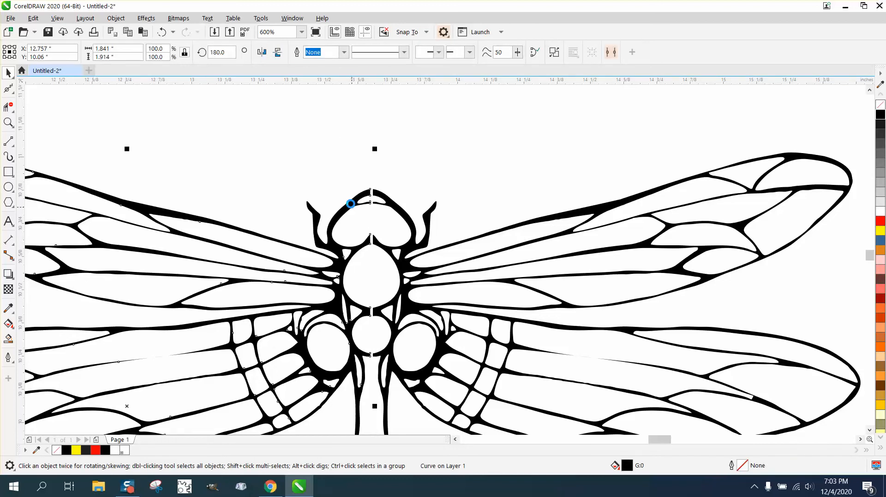
{"action": "key", "text": "Right"}
{"action": "key", "text": "Right"}
{"action": "key", "text": "Right"}
{"action": "key", "text": "Right"}
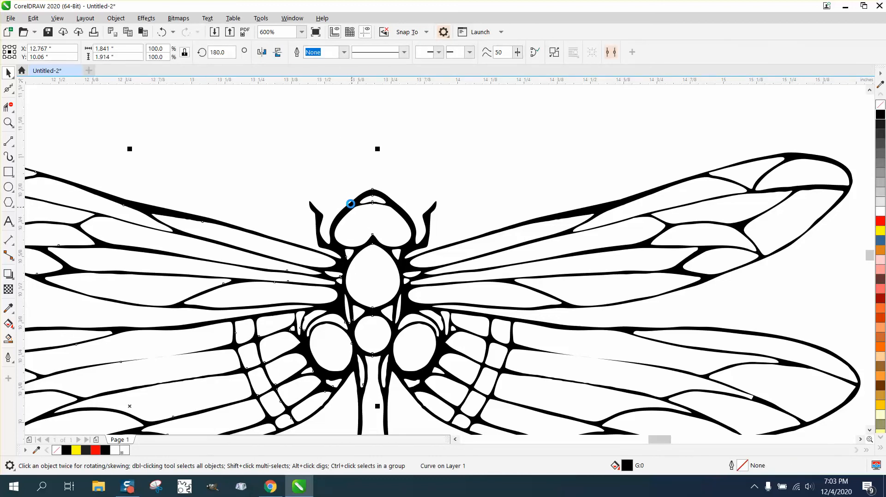
{"action": "scroll", "coordinate": [337, 160], "scroll_direction": "down", "scroll_amount": 2}
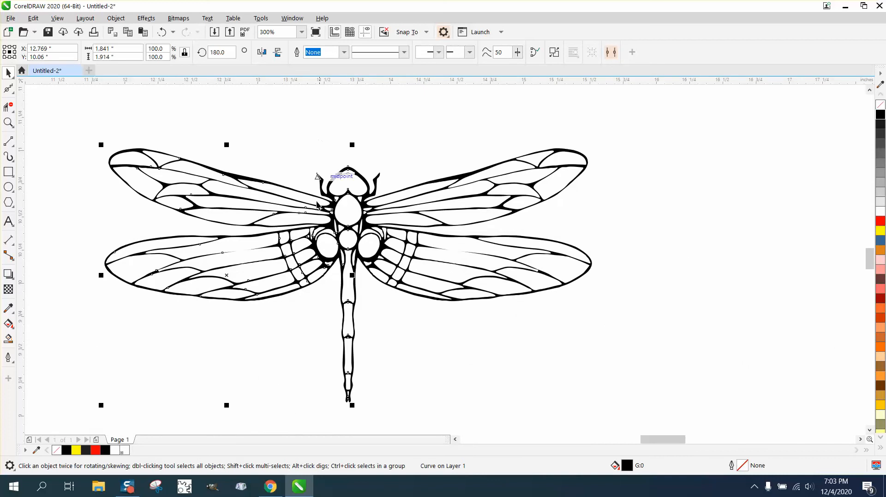
Try combining the two dragonfly halves into a single curve and moving it up about 0.53 inches
{"action": "left_click", "coordinate": [9, 123]}
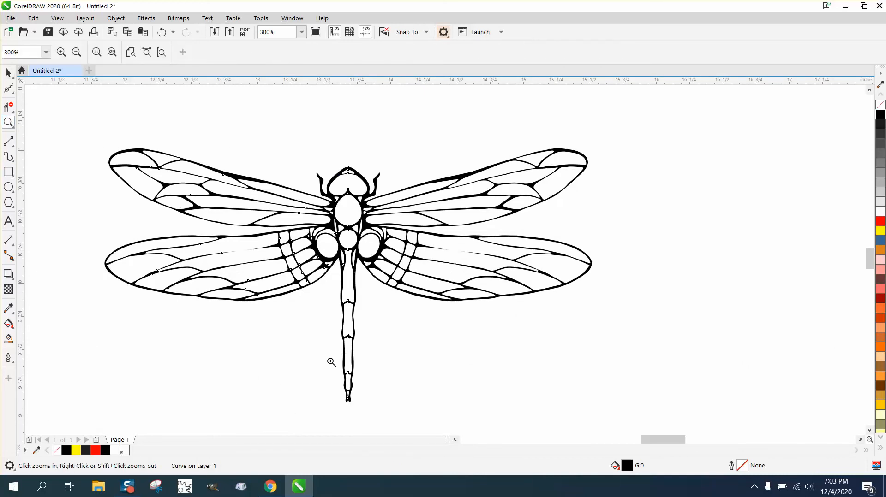
{"action": "left_click", "coordinate": [384, 423]}
{"action": "scroll", "coordinate": [364, 372], "scroll_direction": "down", "scroll_amount": 2}
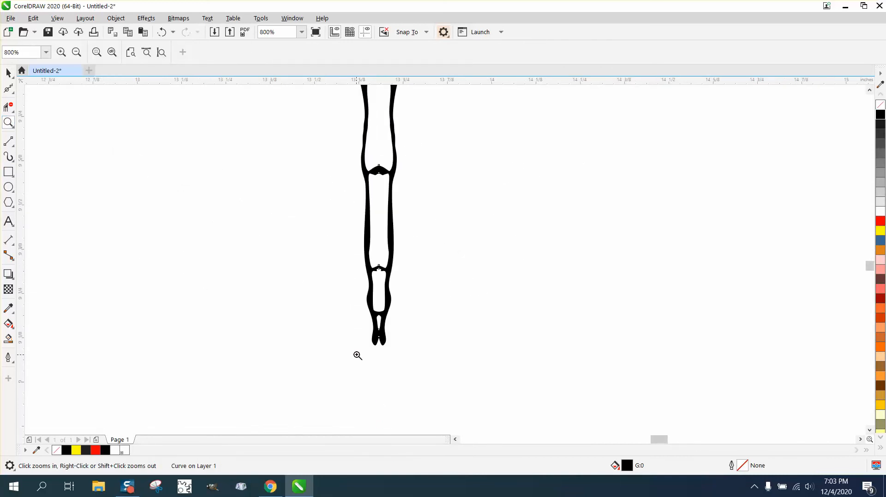
{"action": "scroll", "coordinate": [357, 355], "scroll_direction": "down", "scroll_amount": 4}
{"action": "left_click", "coordinate": [8, 73]}
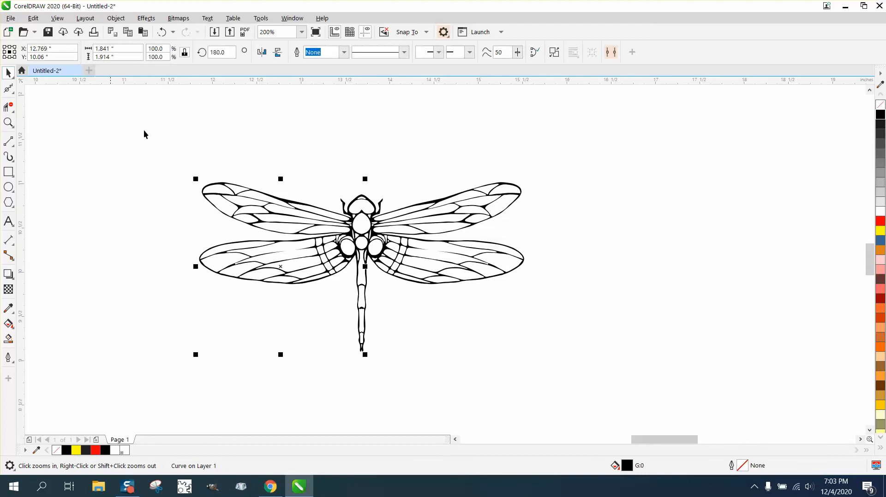
{"action": "left_click_drag", "start_coordinate": [155, 141], "coordinate": [325, 287]}
{"action": "left_click_drag", "start_coordinate": [626, 393], "coordinate": [626, 394]}
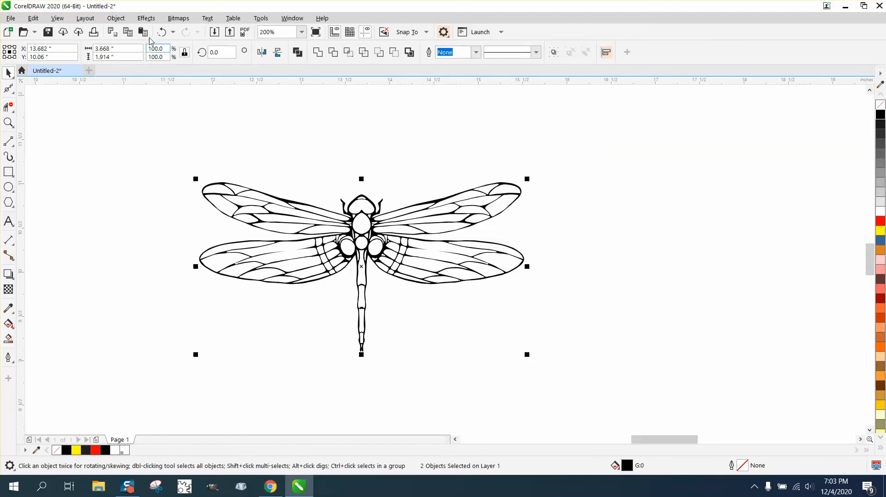
{"action": "left_click", "coordinate": [116, 18]}
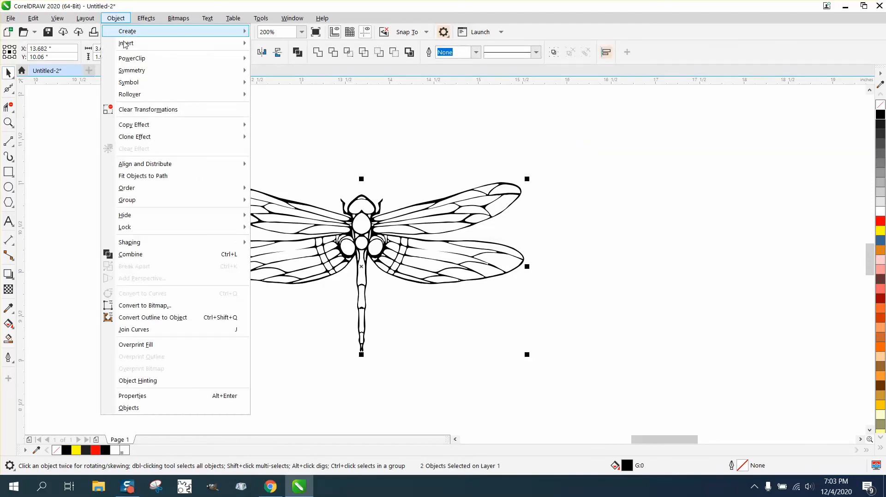
{"action": "left_click", "coordinate": [130, 255]}
{"action": "left_click_drag", "start_coordinate": [373, 210], "coordinate": [374, 162]}
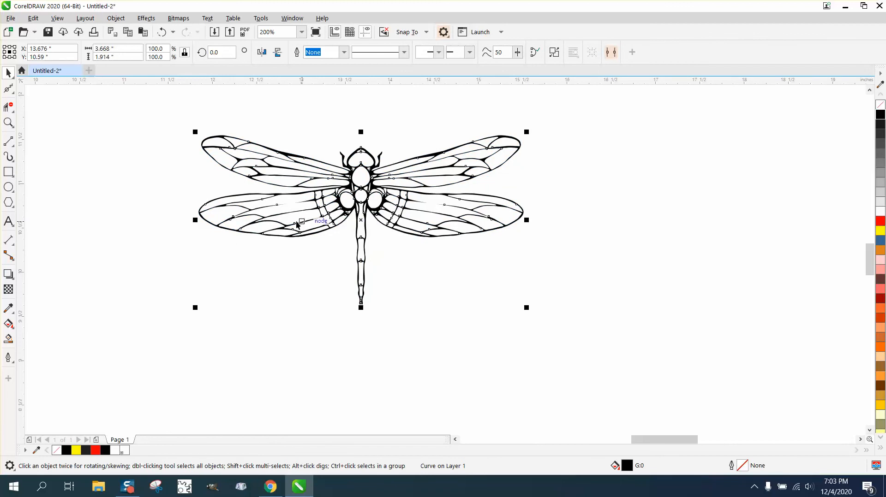
Undo the upward move and the combining of the two dragonfly halves
{"action": "left_click", "coordinate": [9, 121]}
{"action": "left_click_drag", "start_coordinate": [485, 245], "coordinate": [485, 245]}
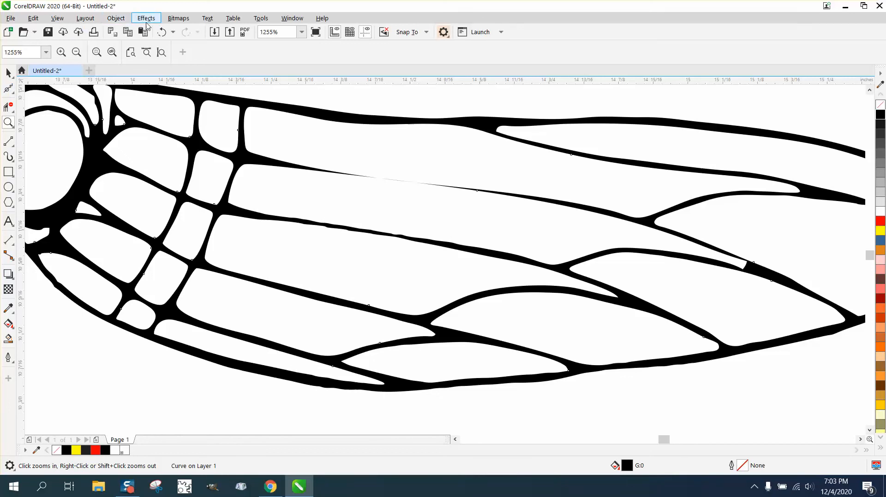
{"action": "left_click", "coordinate": [162, 32]}
{"action": "left_click", "coordinate": [162, 33]}
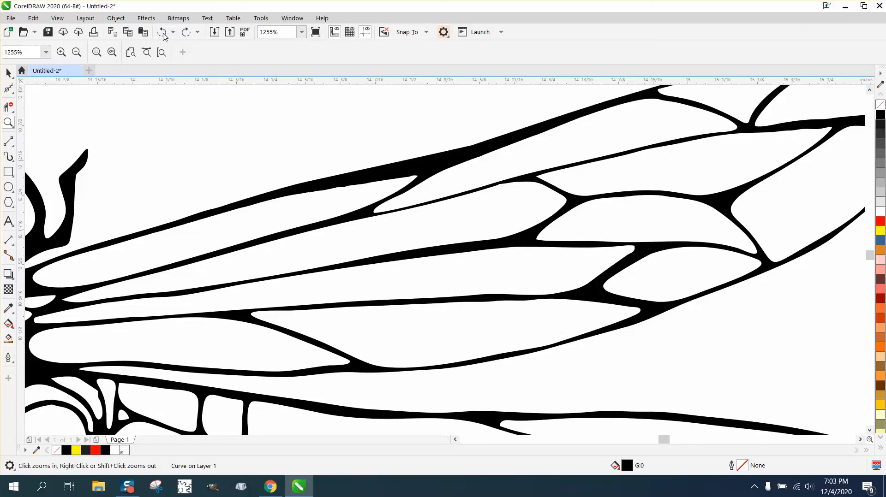
Thicken the thin vein across the right lower wing by moving the nodes on its lower edge slightly downward
{"action": "left_click", "coordinate": [15, 94]}
{"action": "left_click", "coordinate": [37, 87]}
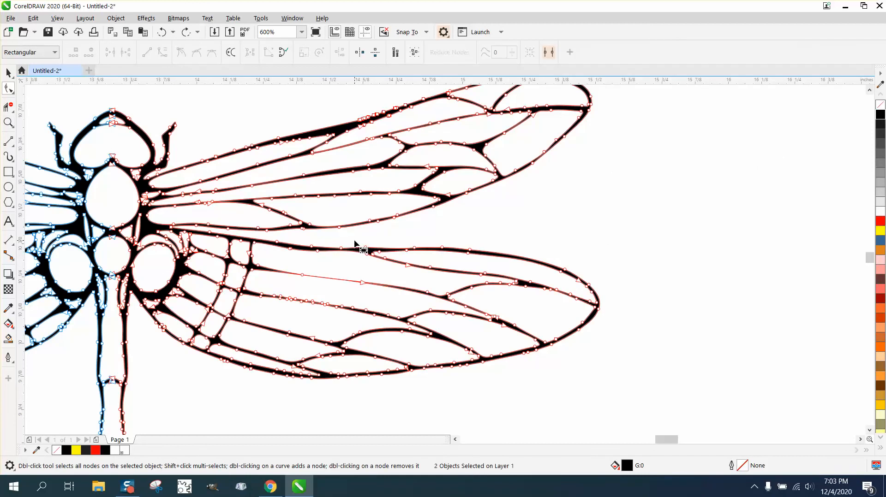
{"action": "left_click", "coordinate": [6, 123]}
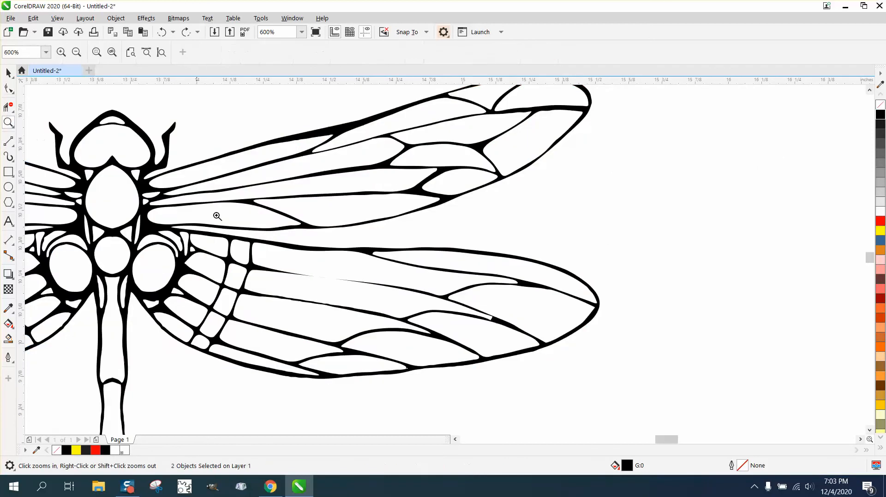
{"action": "left_click_drag", "start_coordinate": [224, 238], "coordinate": [484, 358]}
{"action": "left_click", "coordinate": [8, 89]}
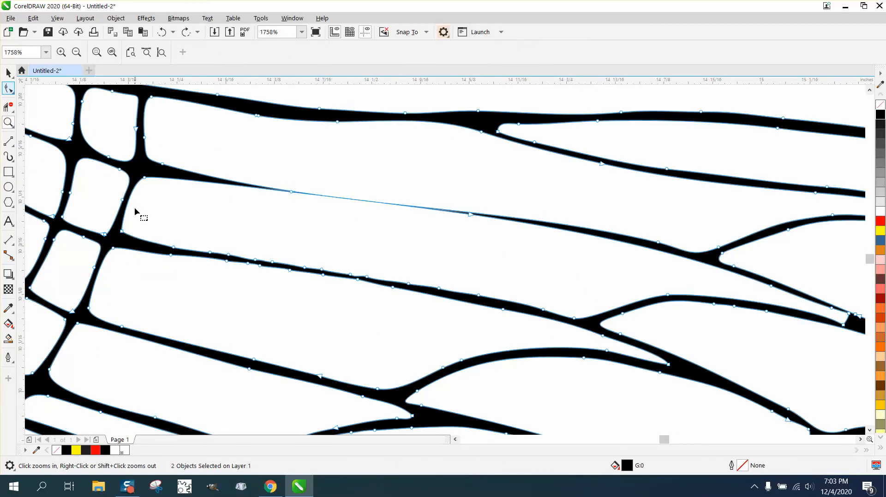
{"action": "double_click", "coordinate": [291, 192]}
{"action": "left_click_drag", "start_coordinate": [290, 193], "coordinate": [293, 199]}
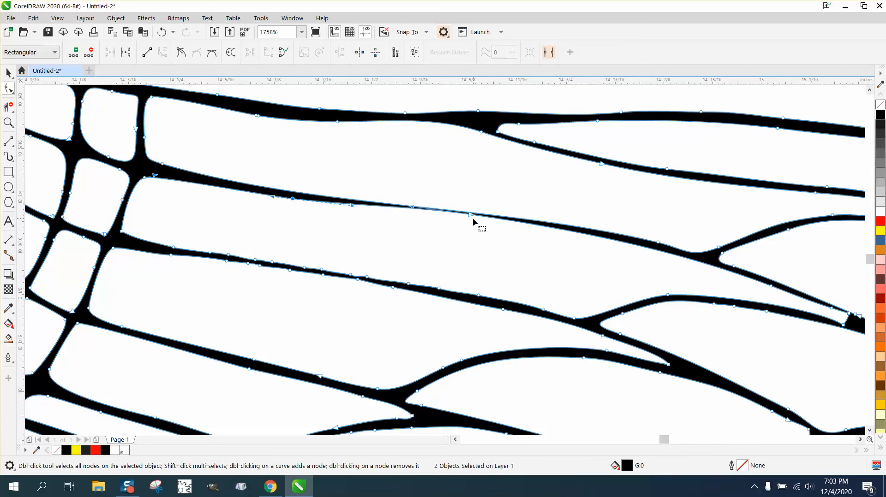
{"action": "left_click_drag", "start_coordinate": [470, 216], "coordinate": [470, 222]}
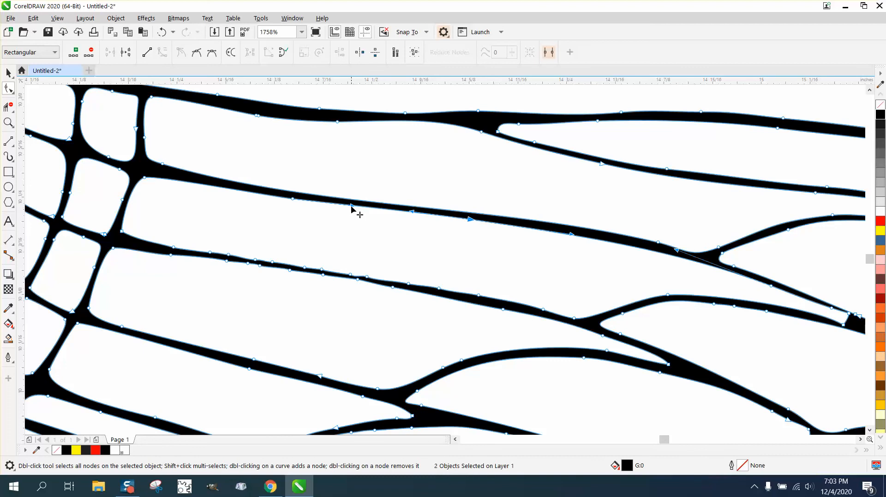
{"action": "scroll", "coordinate": [350, 215], "scroll_direction": "down", "scroll_amount": 2}
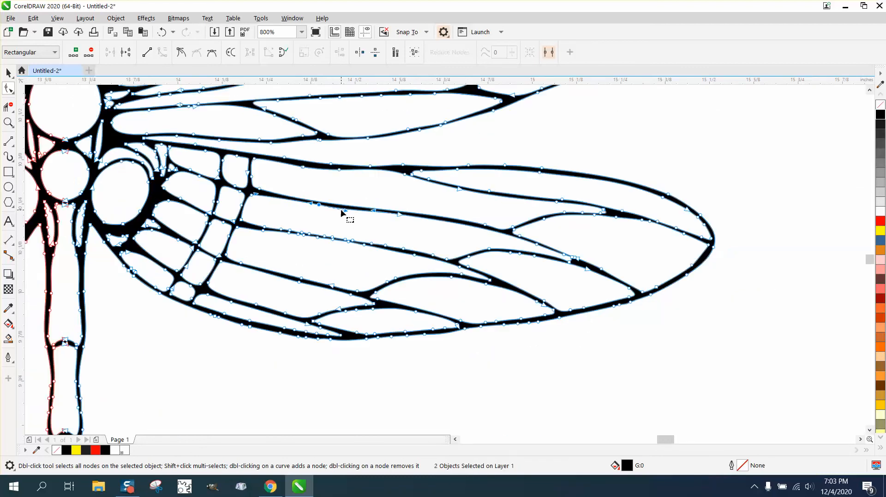
{"action": "scroll", "coordinate": [344, 213], "scroll_direction": "down", "scroll_amount": 2}
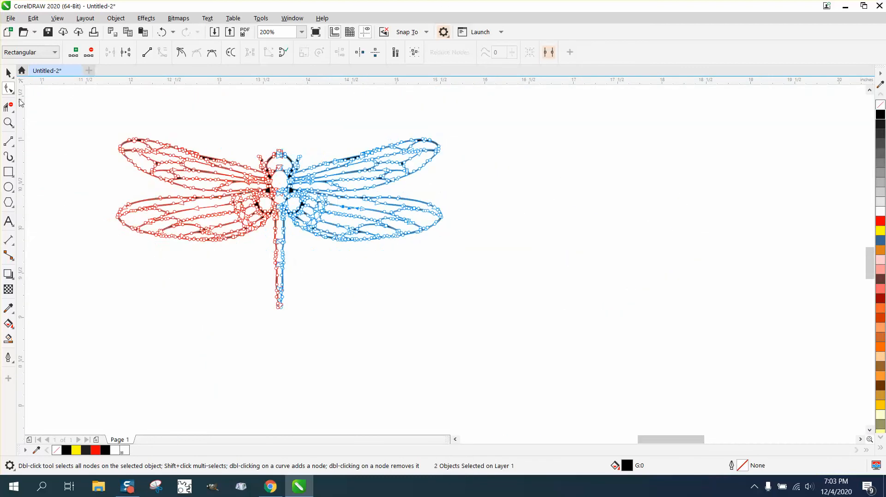
Draw a rectangle about 4.42 by 2.62 inches around the whole dragonfly and fill it with yellow
{"action": "left_click", "coordinate": [8, 73]}
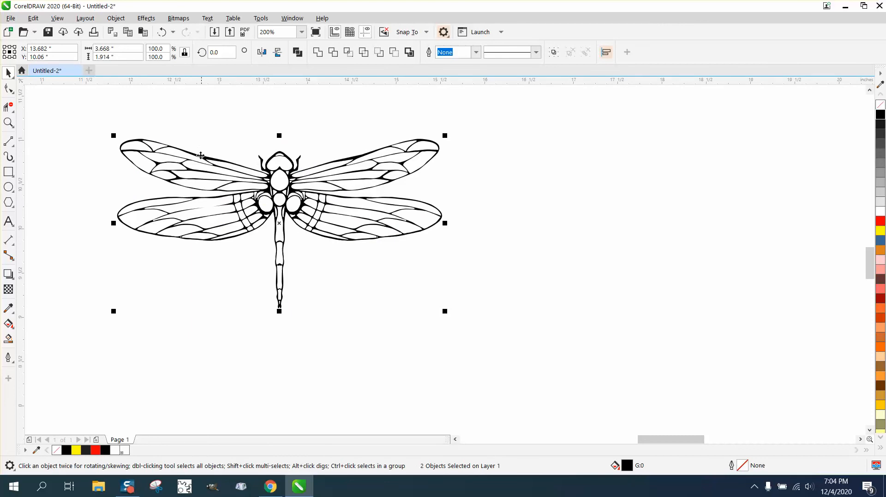
{"action": "left_click", "coordinate": [225, 134]}
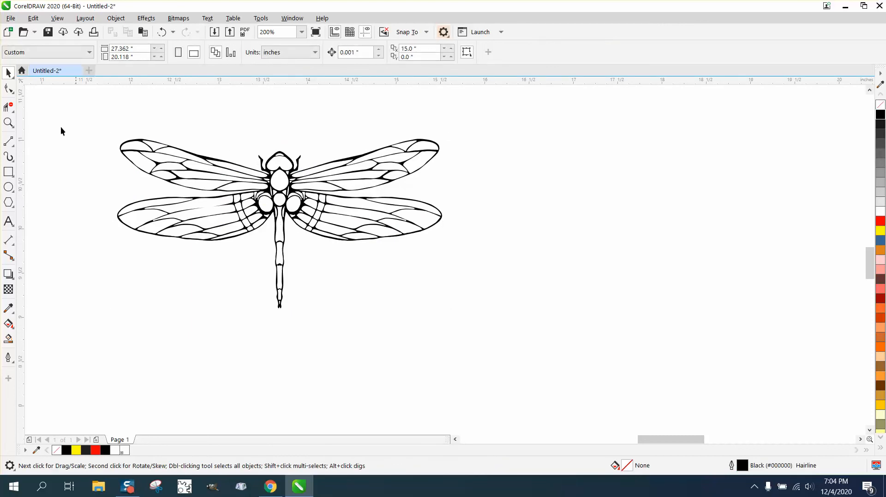
{"action": "left_click", "coordinate": [8, 172]}
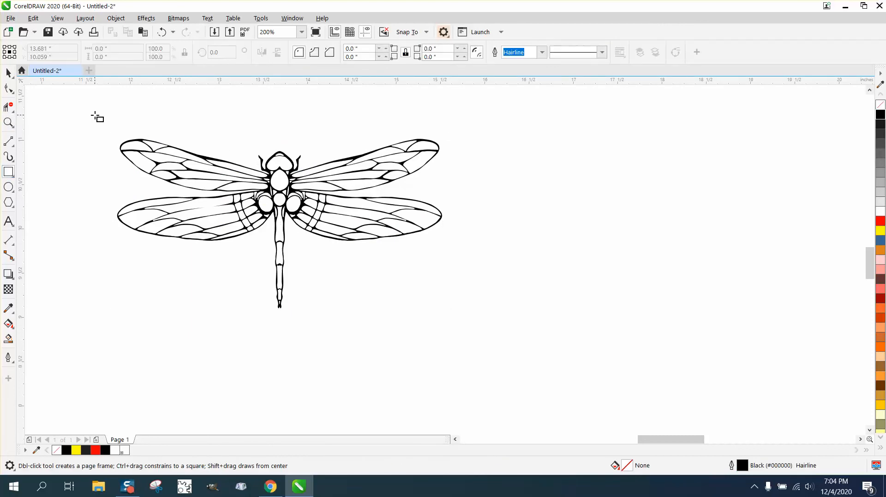
{"action": "left_click_drag", "start_coordinate": [97, 116], "coordinate": [489, 348]}
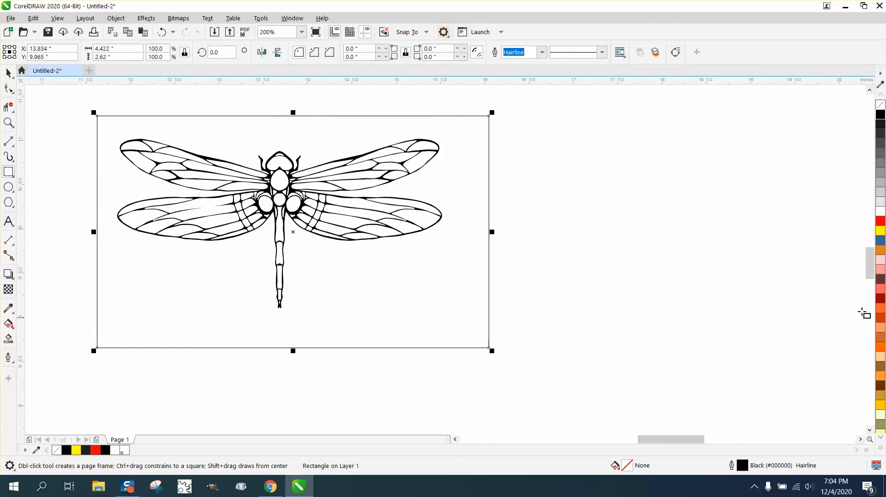
{"action": "left_click", "coordinate": [880, 234]}
Send the yellow rectangle to the back of the page and inspect the dragonfly's head and centre join against it
{"action": "left_click", "coordinate": [116, 18]}
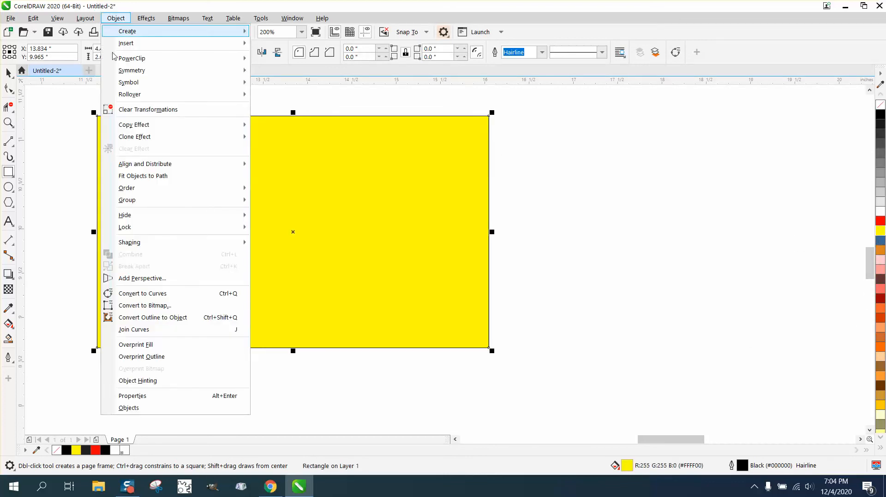
{"action": "mouse_move", "coordinate": [129, 188]}
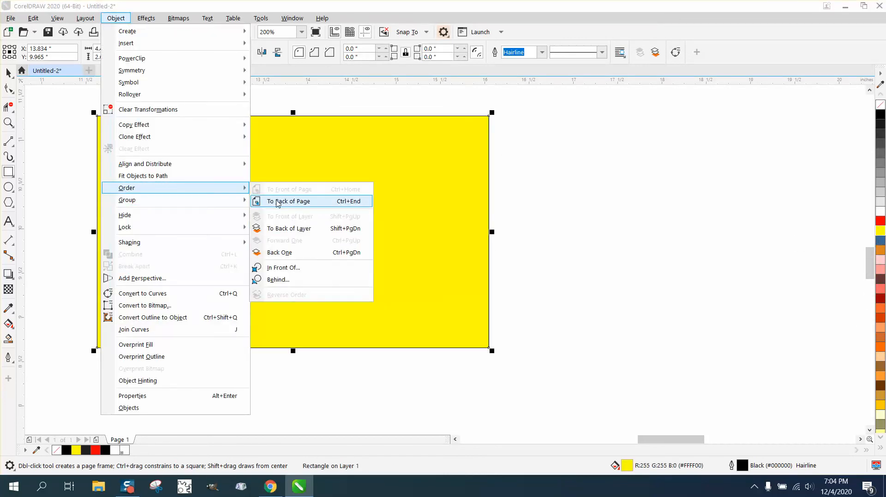
{"action": "left_click", "coordinate": [277, 209]}
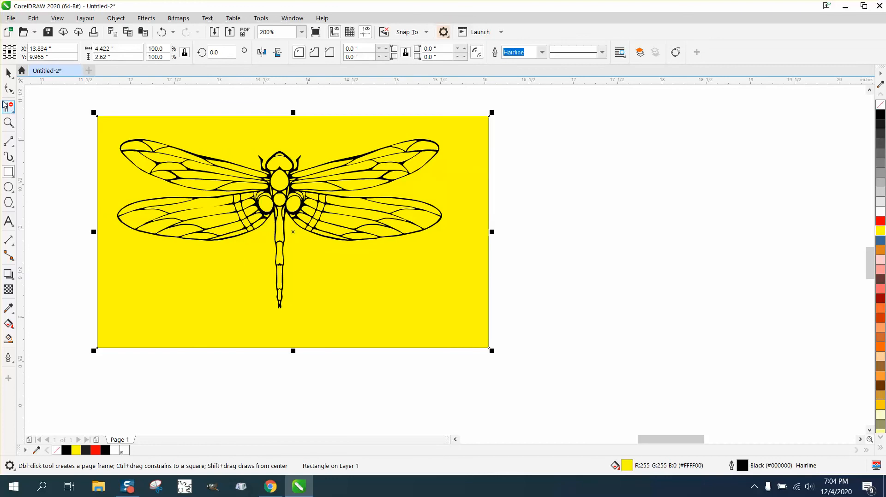
{"action": "left_click", "coordinate": [8, 123]}
{"action": "left_click_drag", "start_coordinate": [241, 138], "coordinate": [370, 209]}
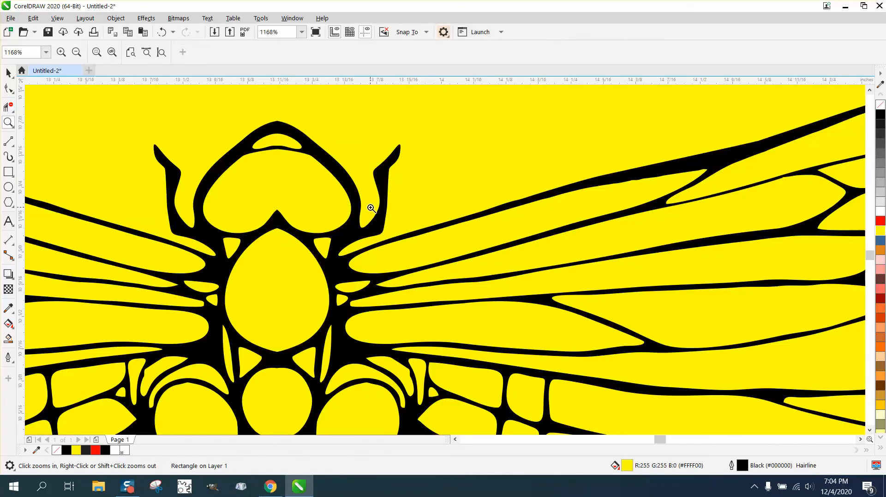
{"action": "scroll", "coordinate": [371, 208], "scroll_direction": "down", "scroll_amount": 5}
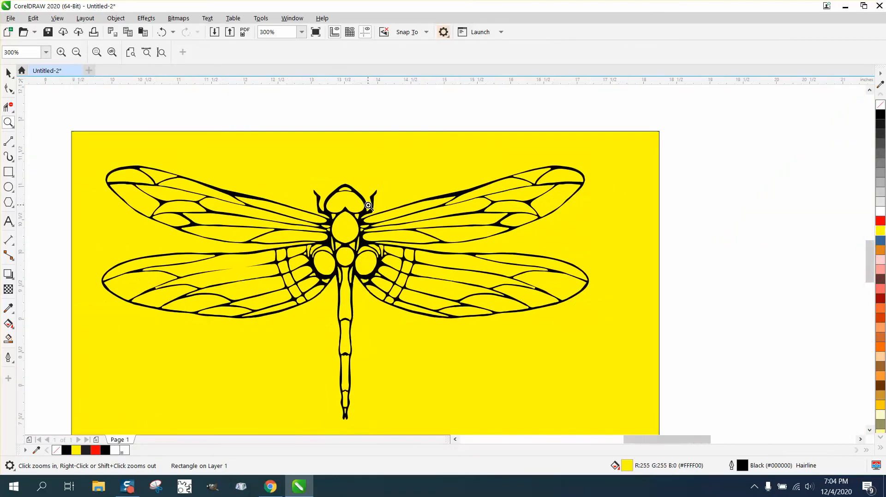